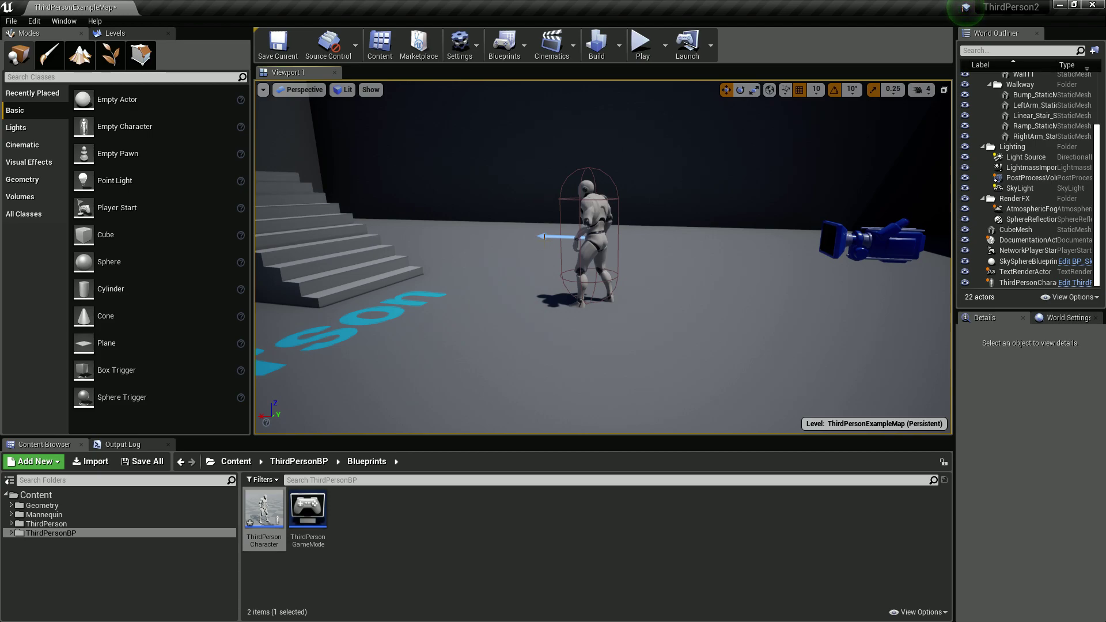
Play the ThirdPerson2 level in the viewport and make the character jump repeatedly to examine its jump animation from take-off to landing
key(e)
click(461, 150)
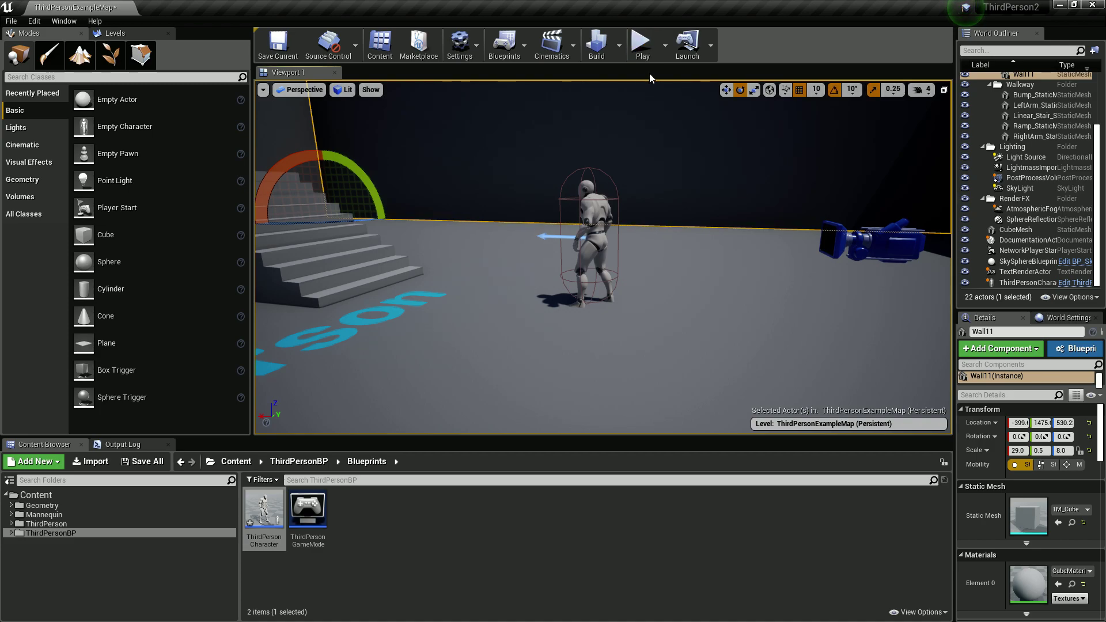
click(643, 43)
click(638, 230)
key(w)
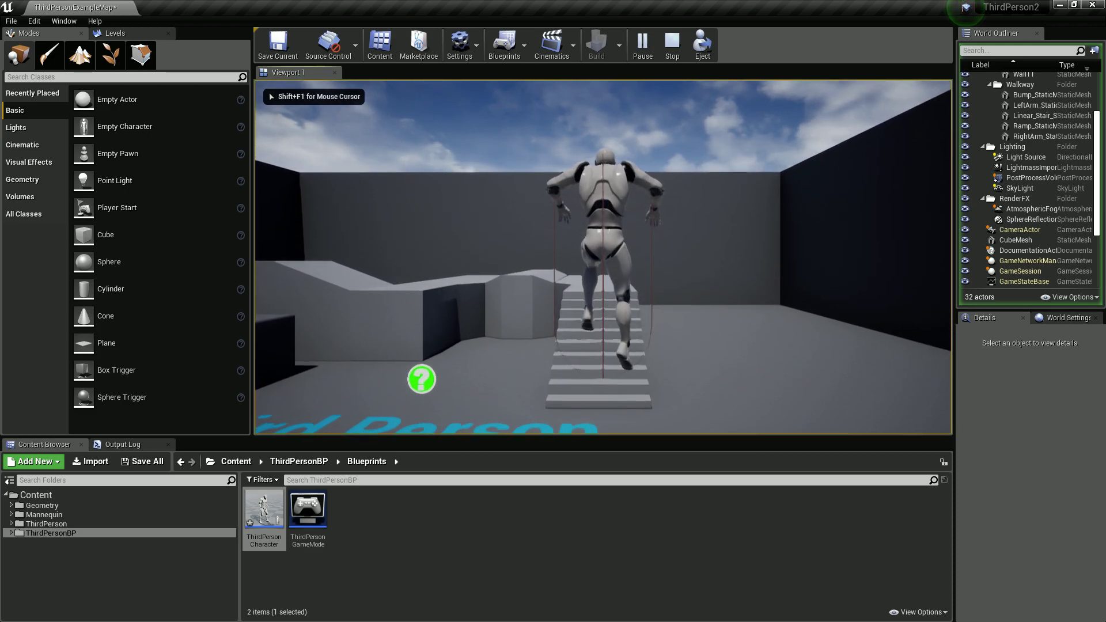
key(space)
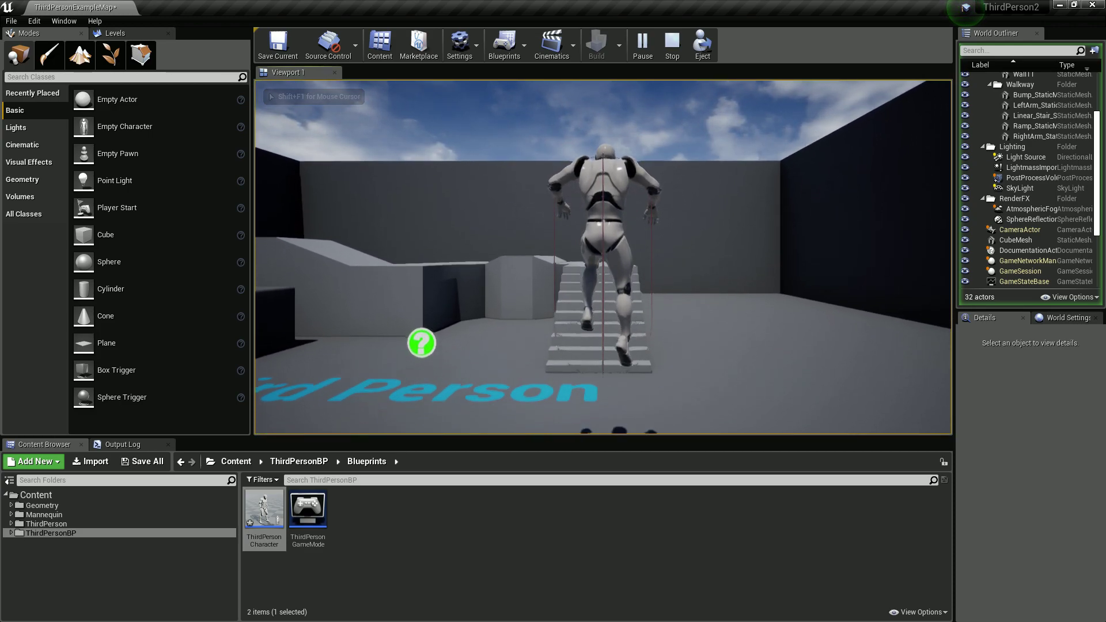
key(space)
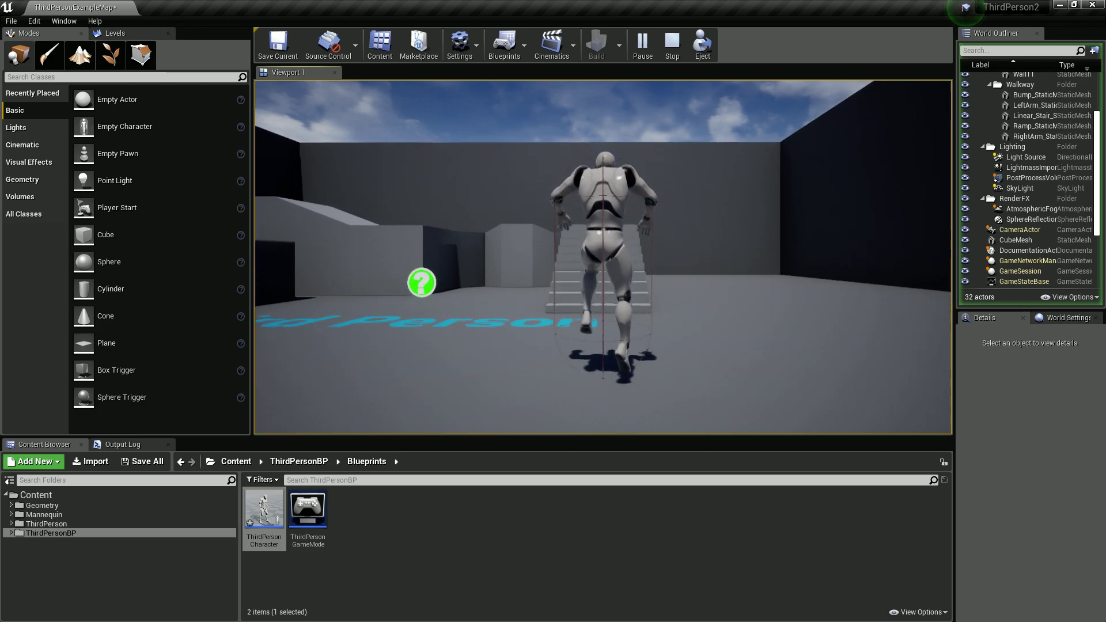
key(space)
key(space)
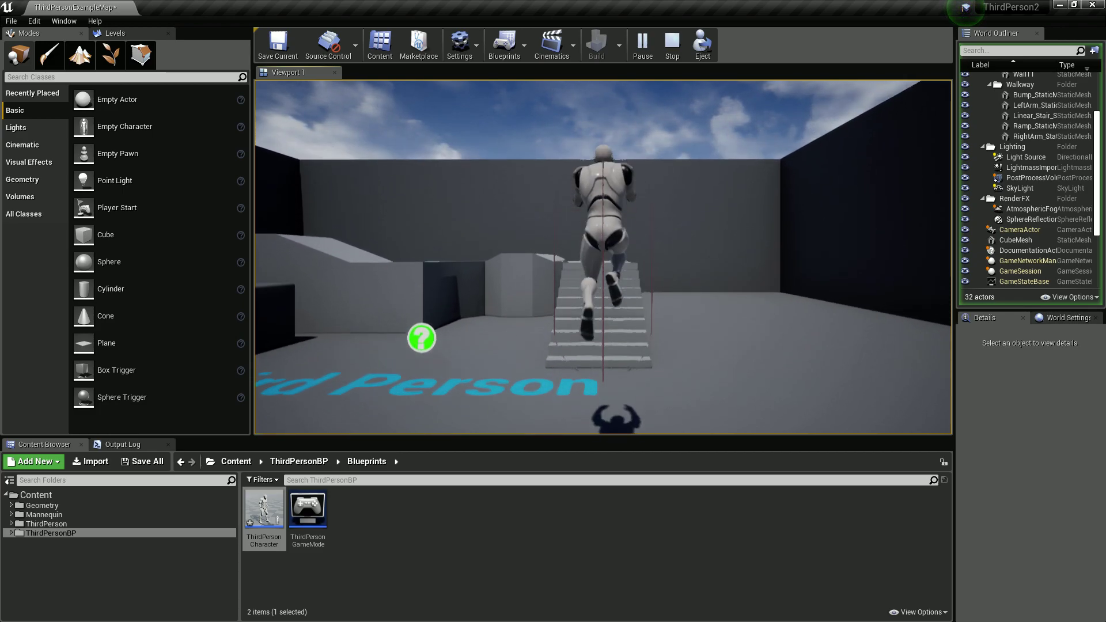
key(space)
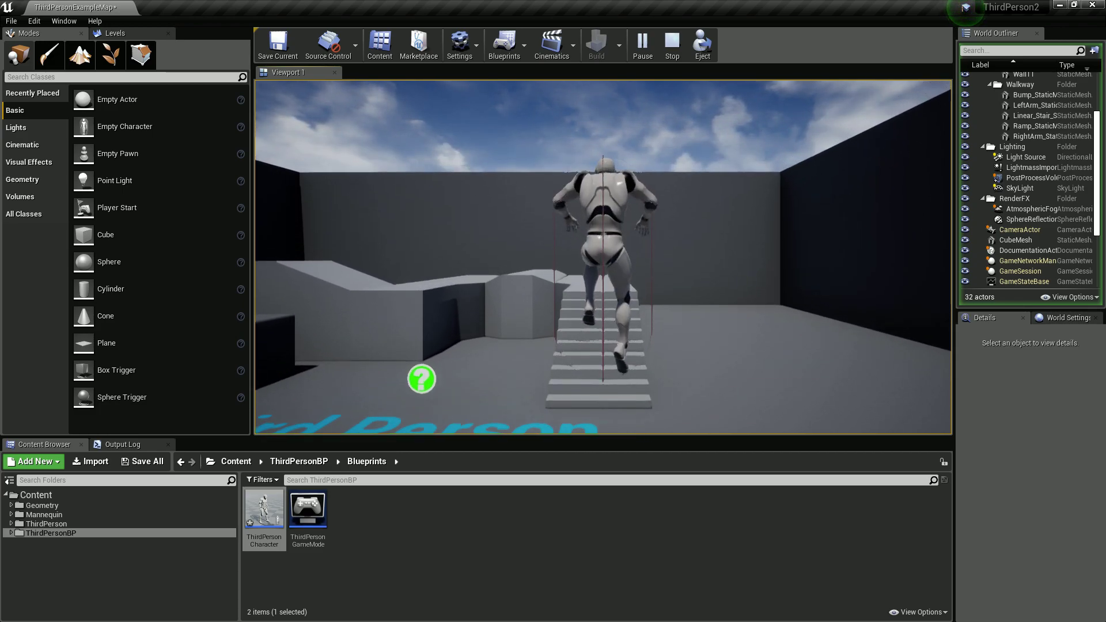
key(space)
key(s)
key(w)
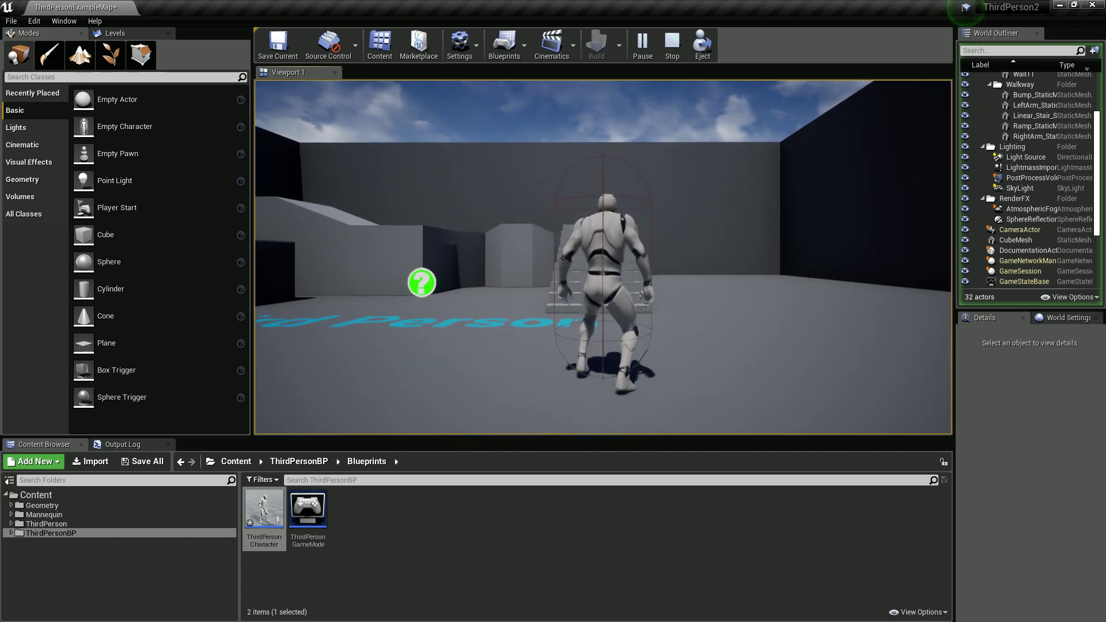
key(space)
key(s)
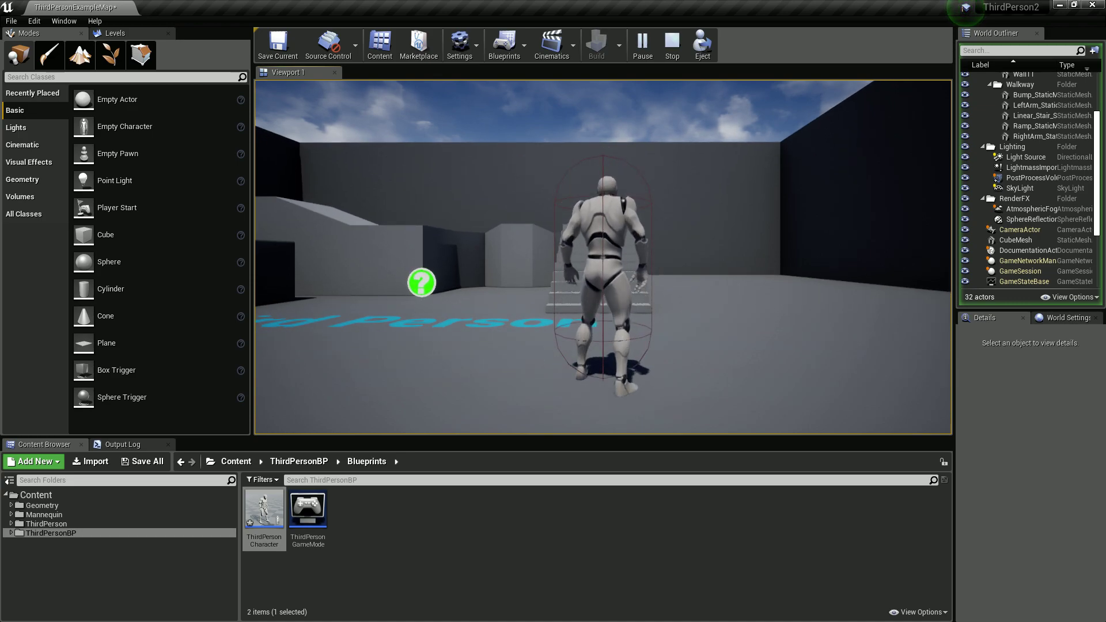
key(w)
key(s)
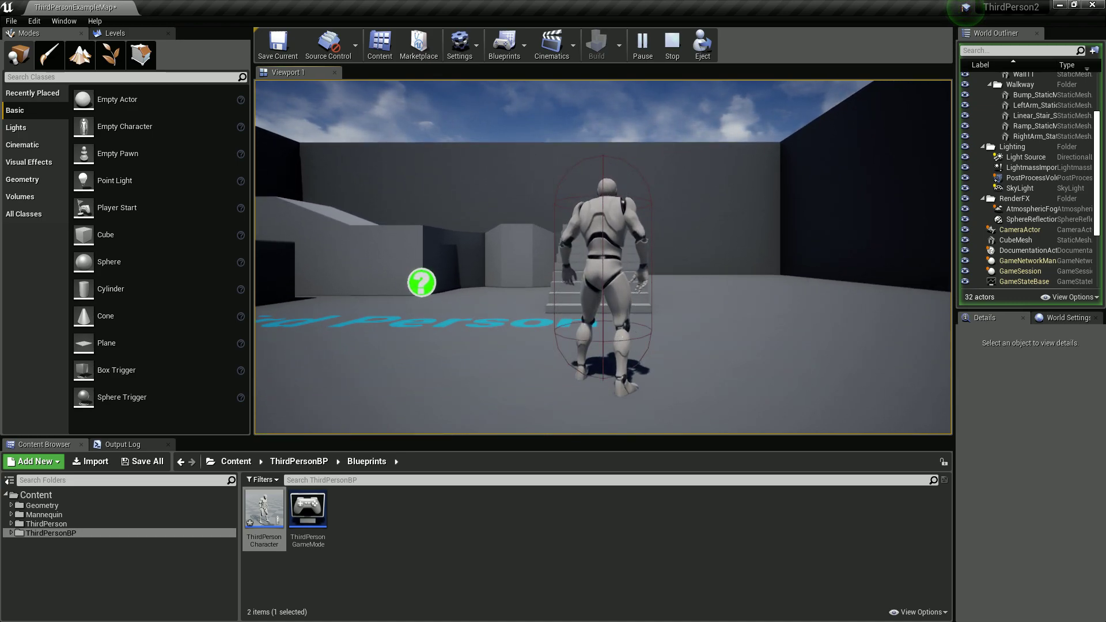
key(w)
key(s)
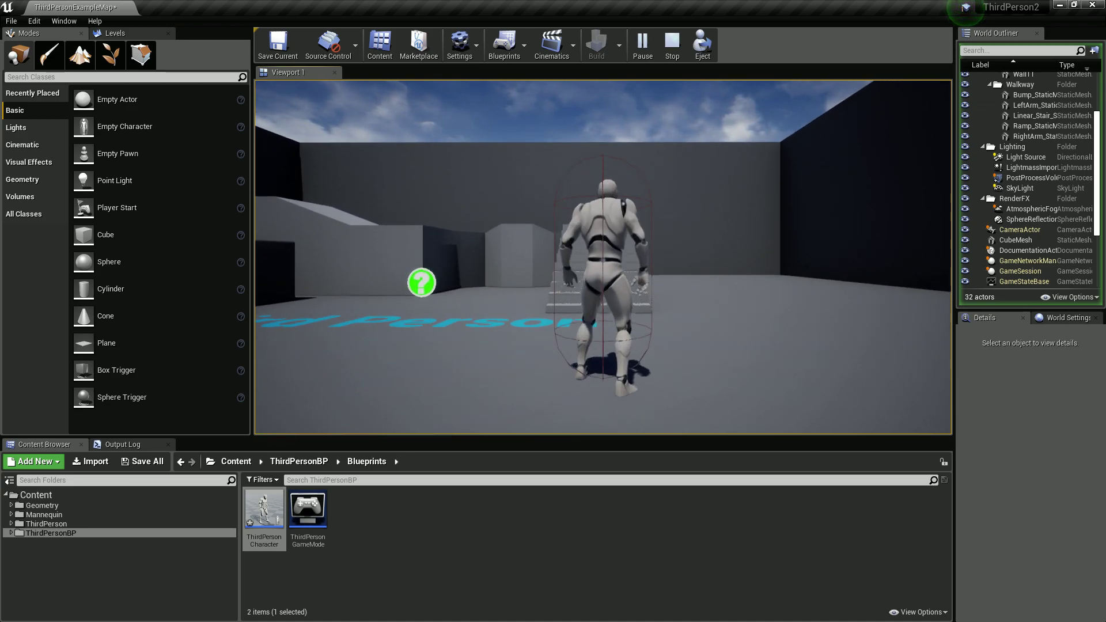
key(w)
key(s)
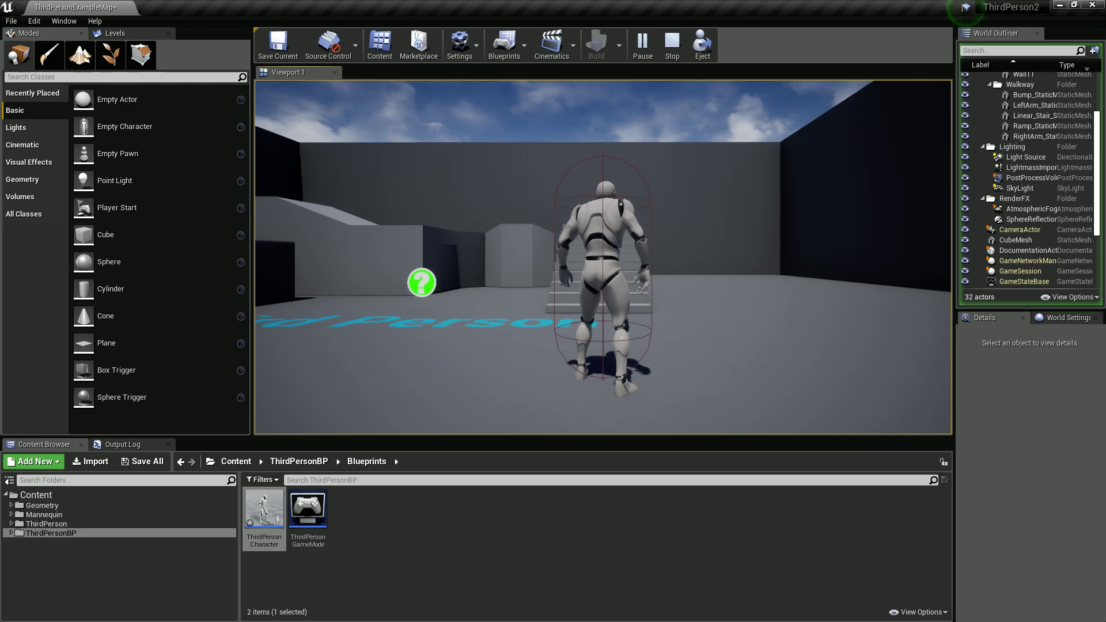
key(w)
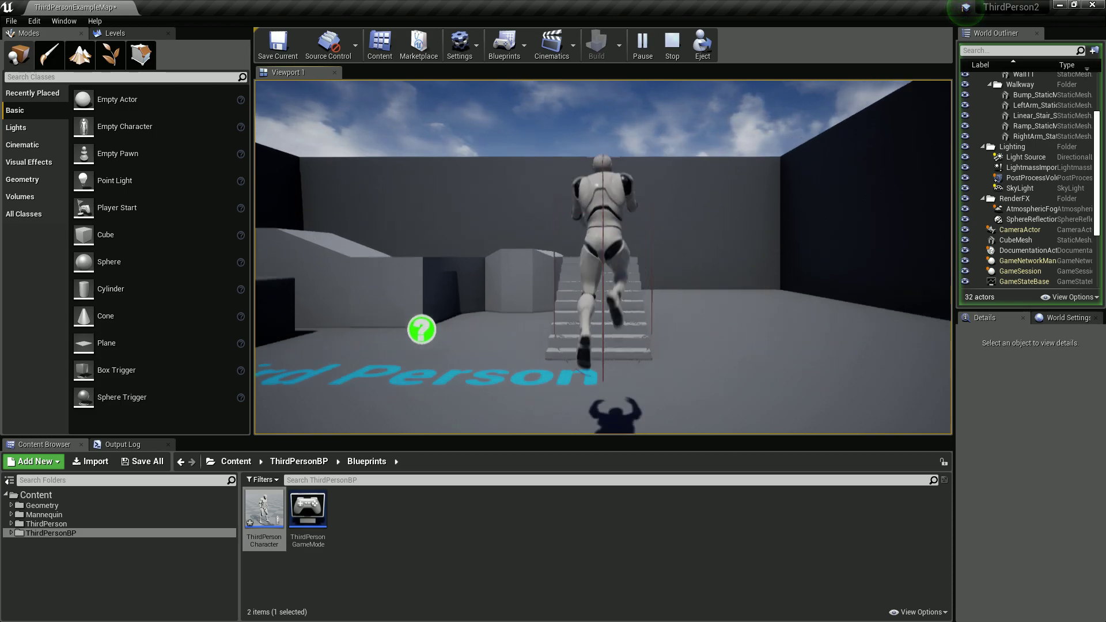
key(s)
key(w)
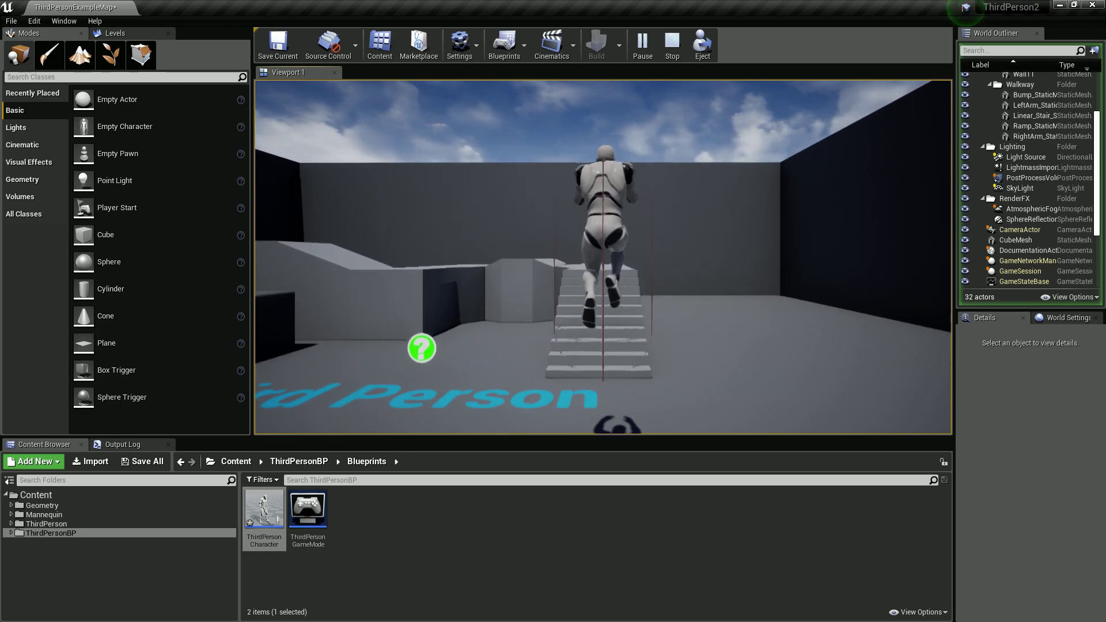
key(s)
key(w)
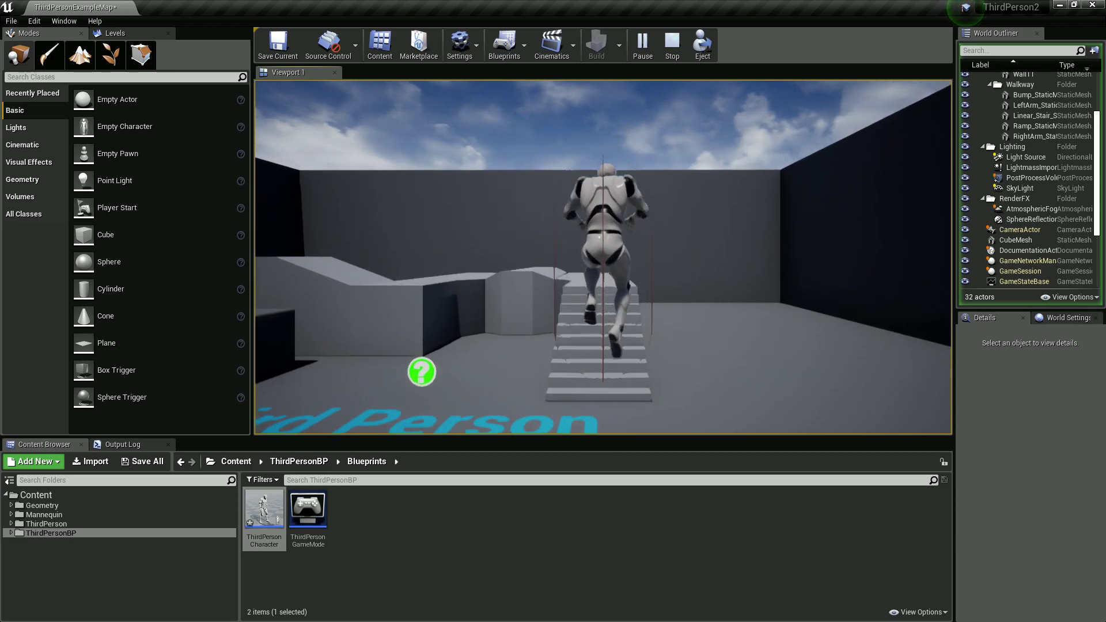
key(s)
key(w)
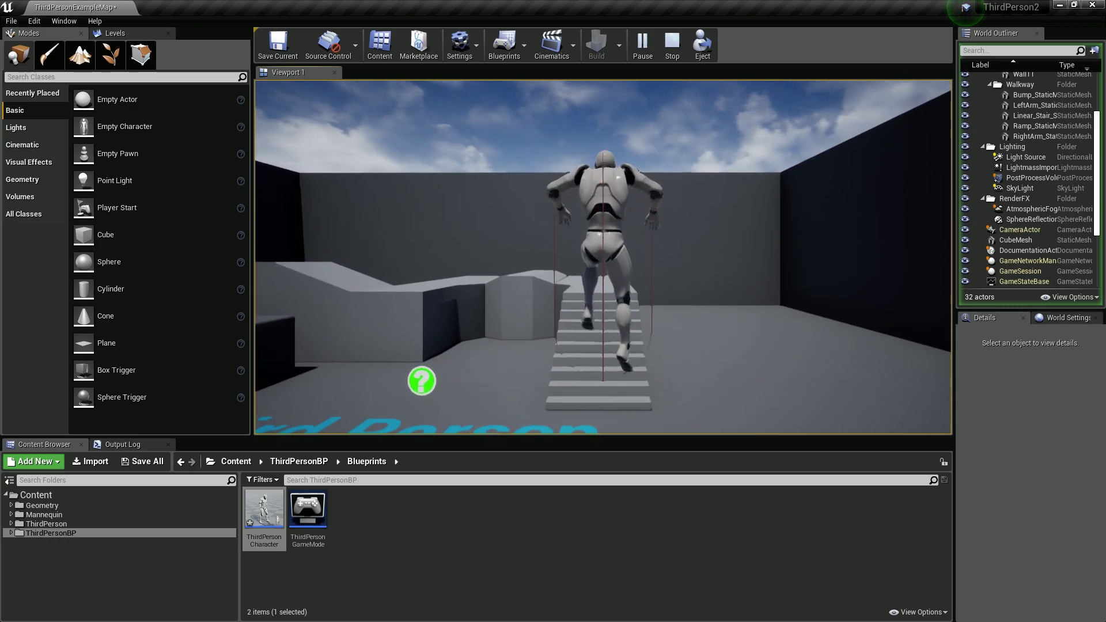
key(s)
key(w)
key(s)
key(w)
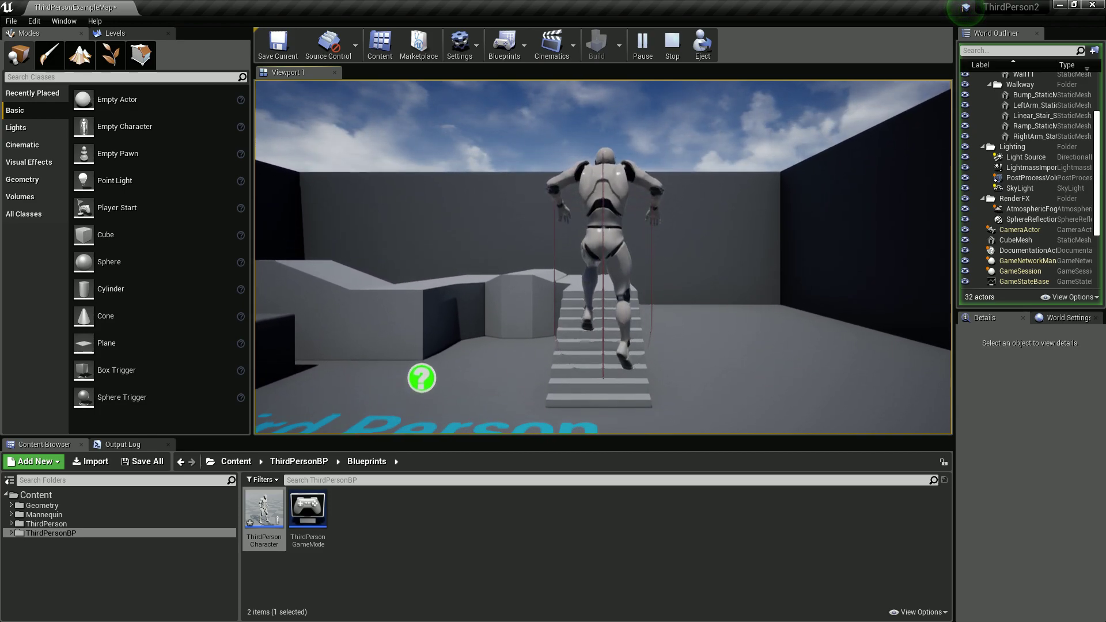
key(s)
key(w)
key(s)
key(w)
key(s)
key(w)
key(s)
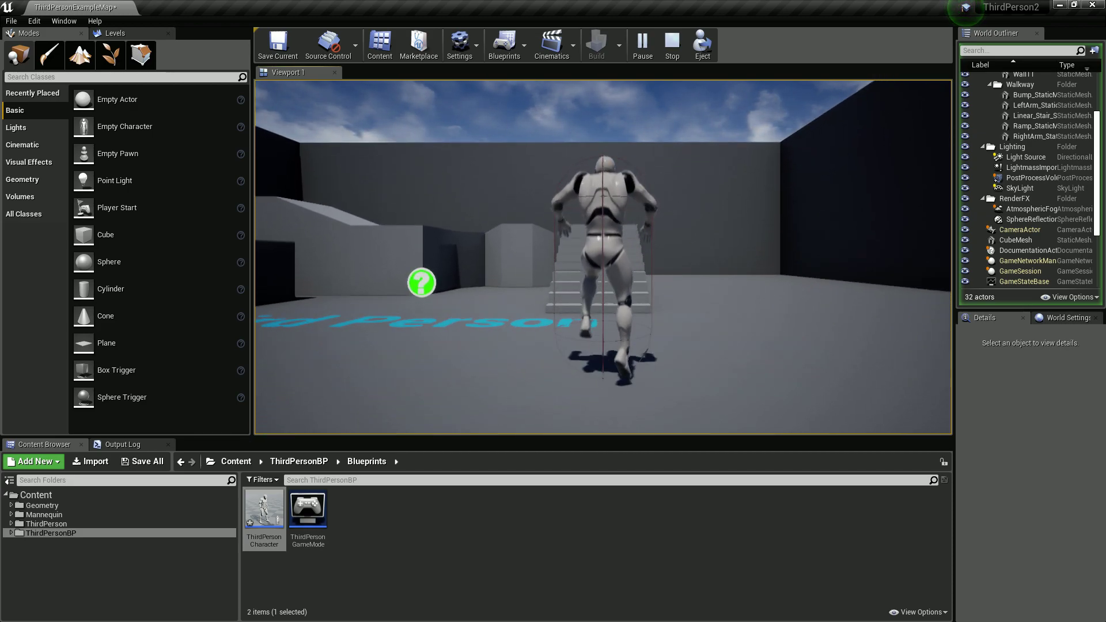
key(w)
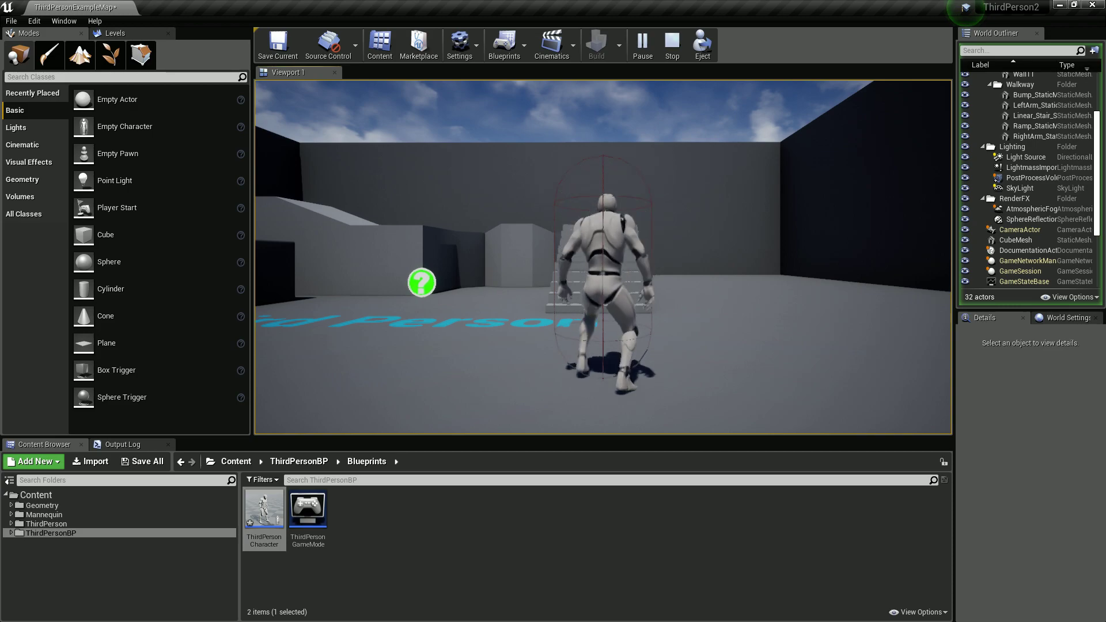
key(space)
key(w)
key(s)
key(w)
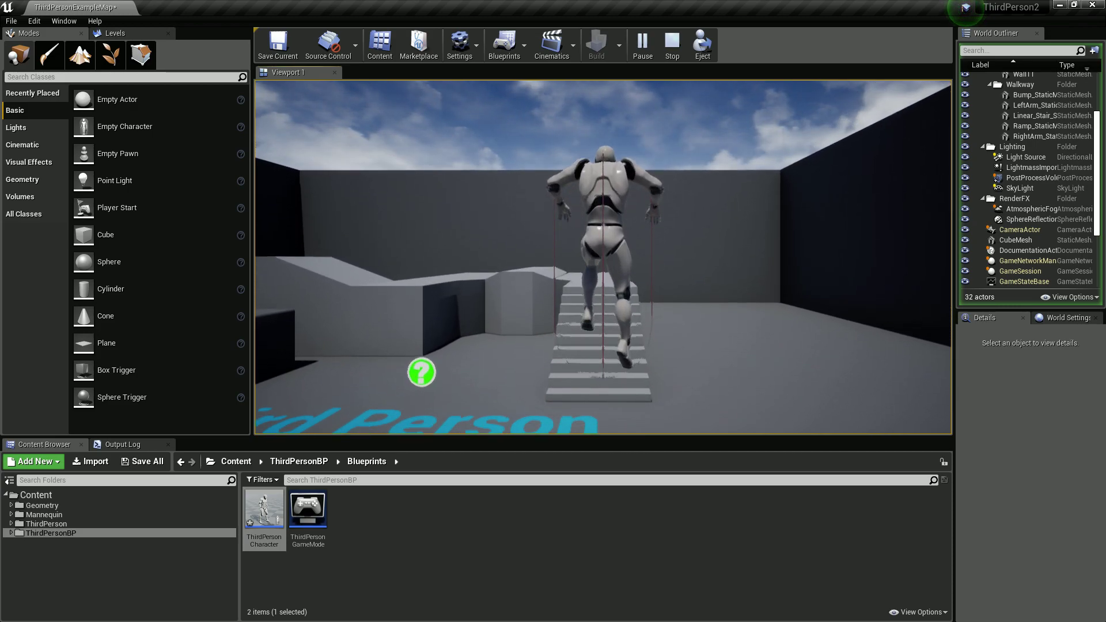
key(s)
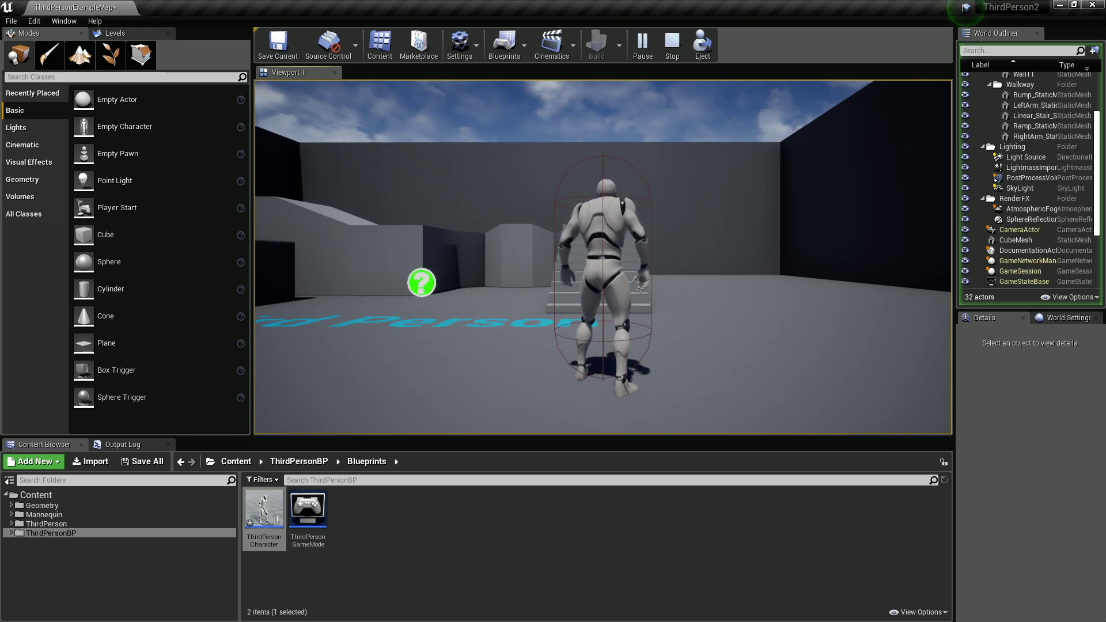
key(w)
key(s)
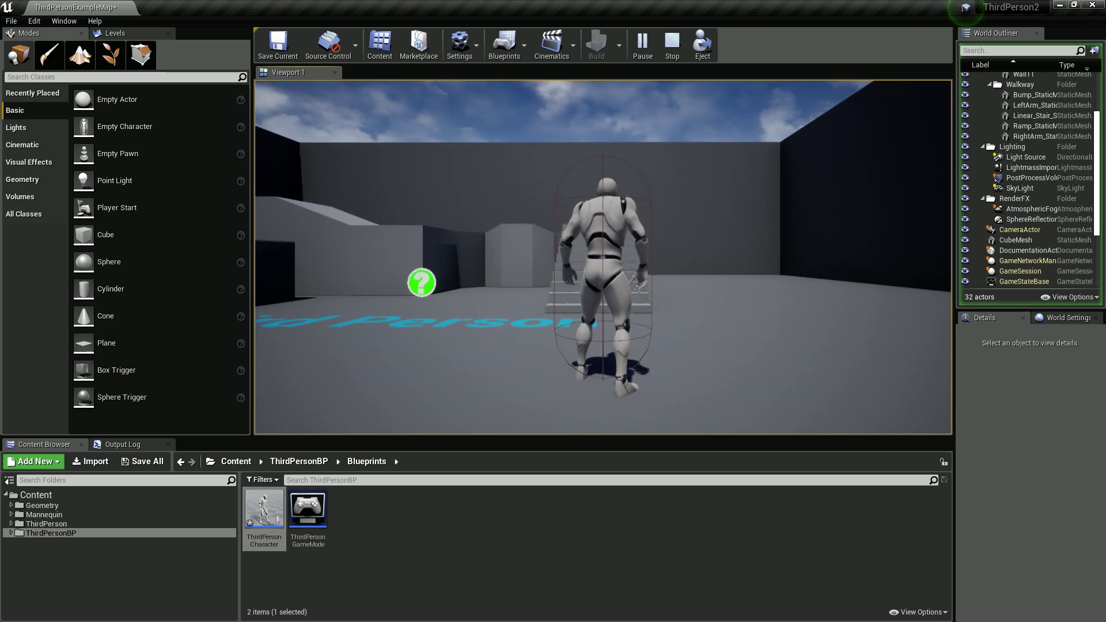
key(w)
key(s)
key(w)
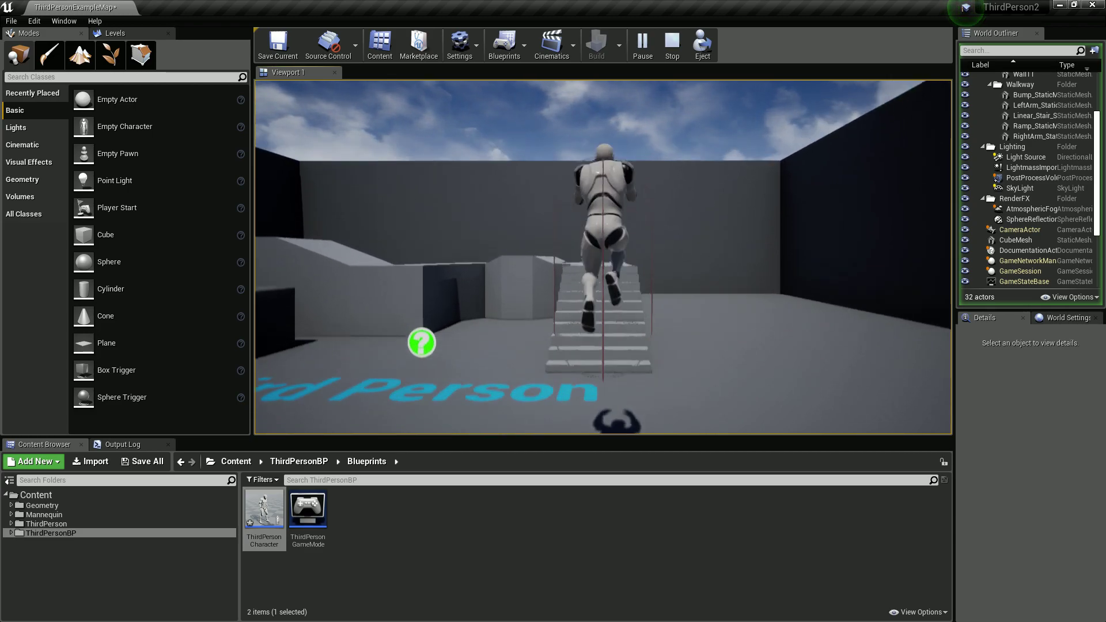
key(s)
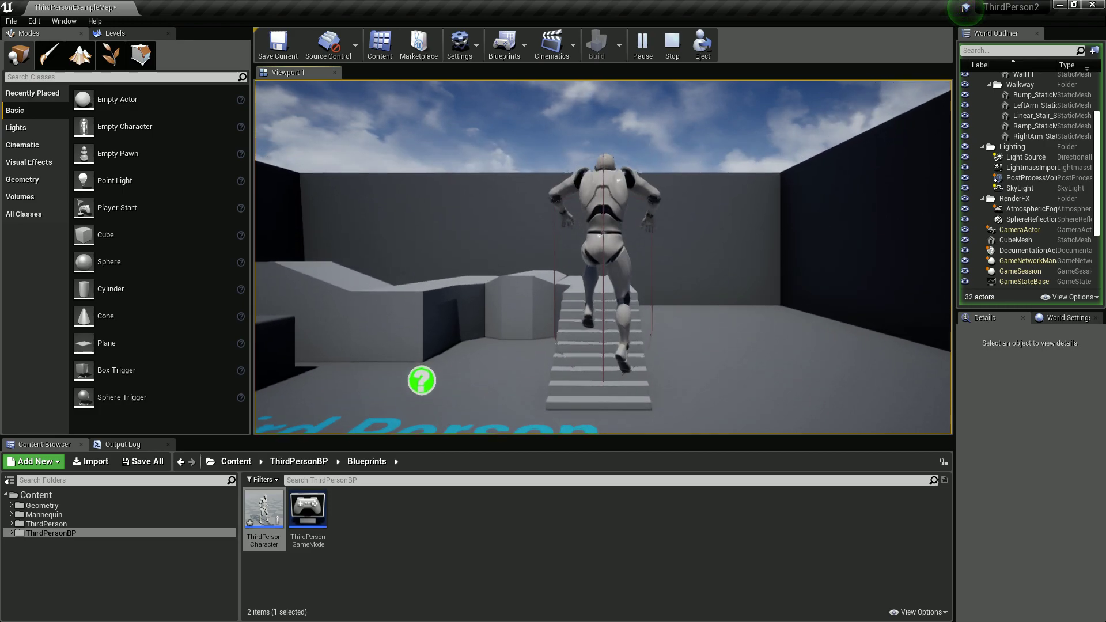
key(space)
key(s)
key(w)
key(s)
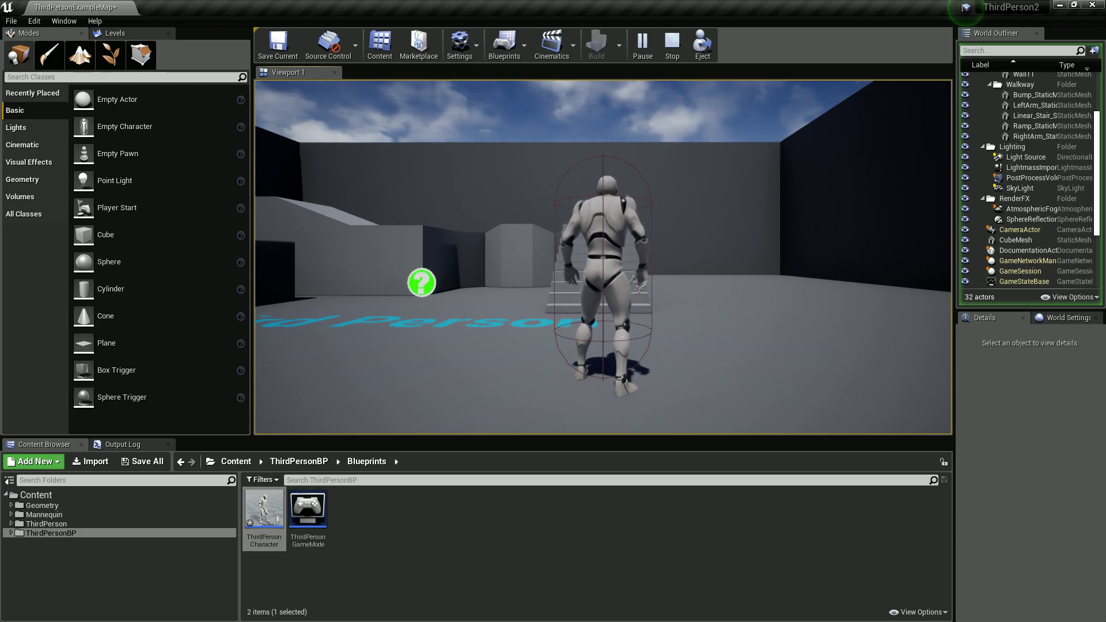
key(space)
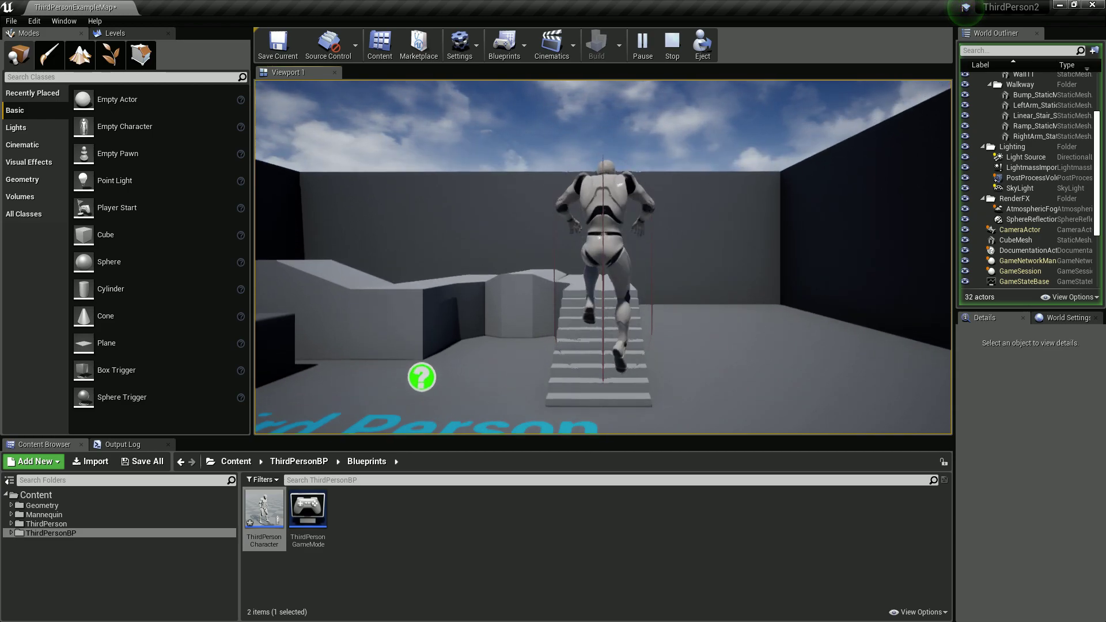
key(space)
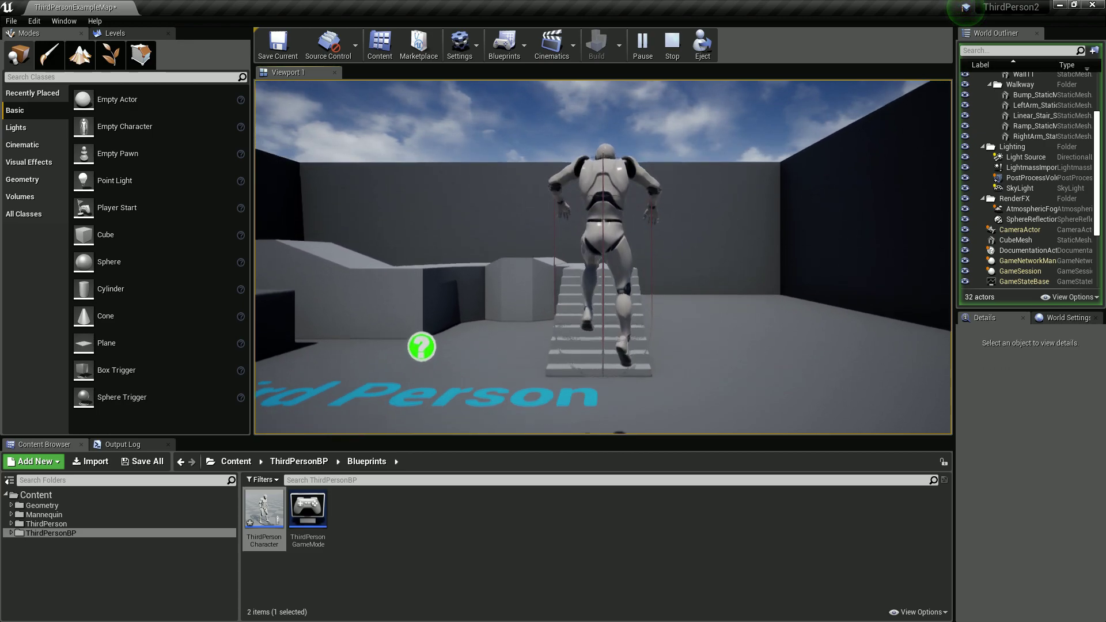
key(space)
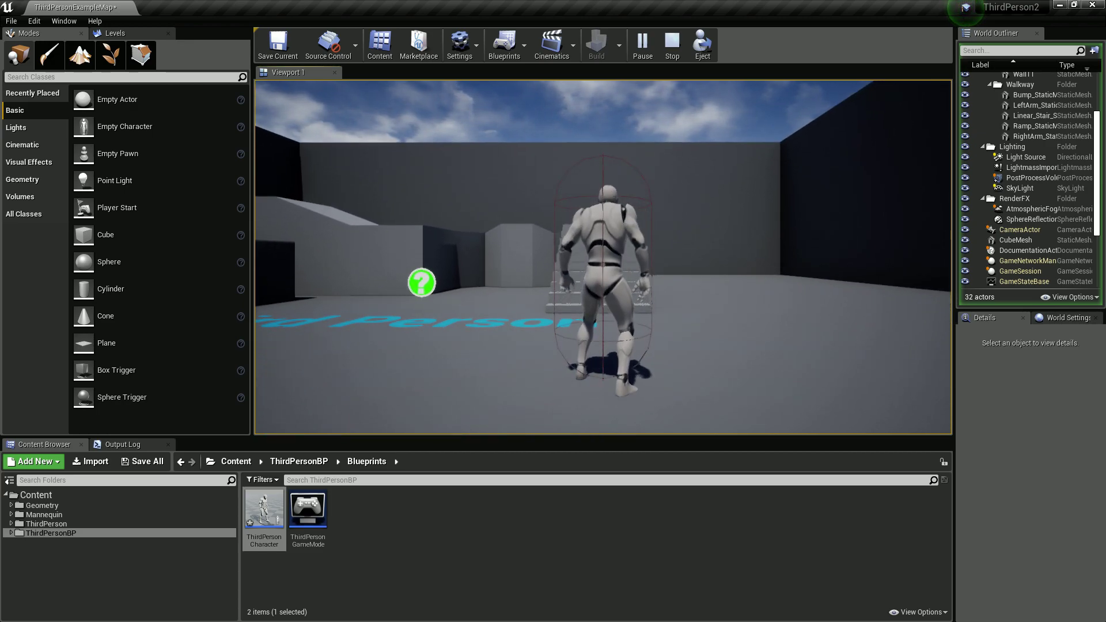
key(shift+F1)
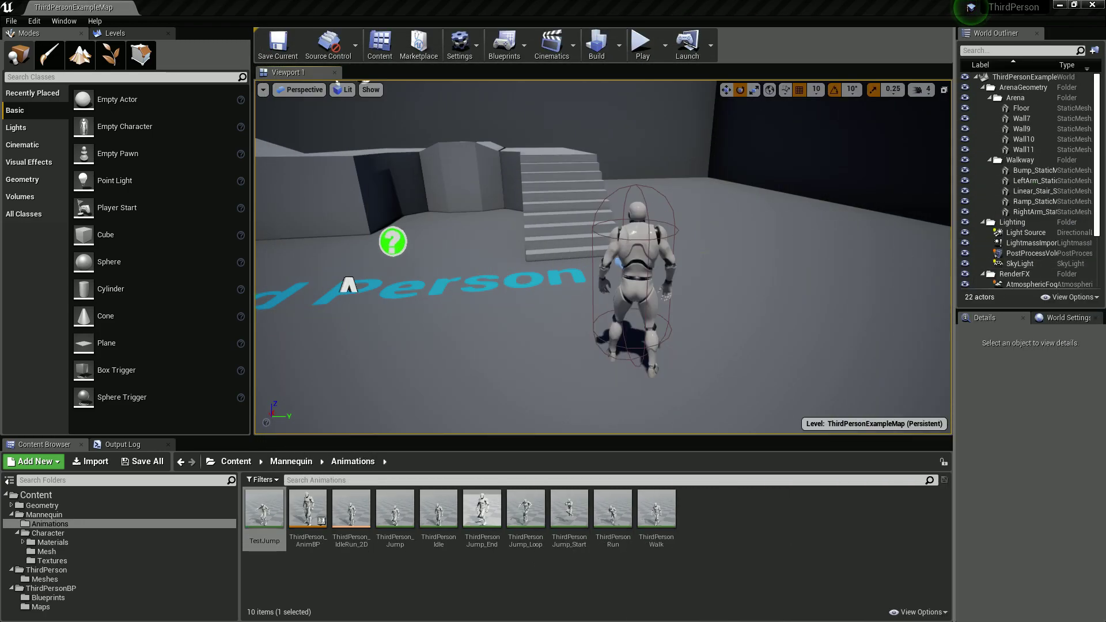
right_drag(603, 257, 625, 232)
key(s)
mouse_move(650, 283)
right_down()
mouse_move(642, 295)
mouse_move(650, 283)
right_up()
key(w)
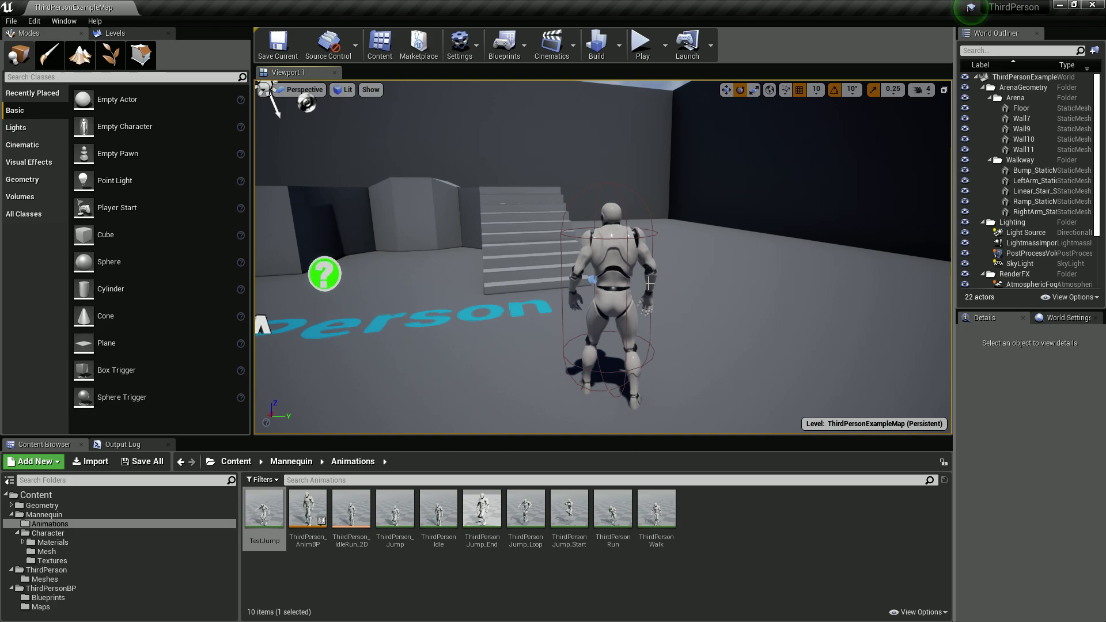
key(r)
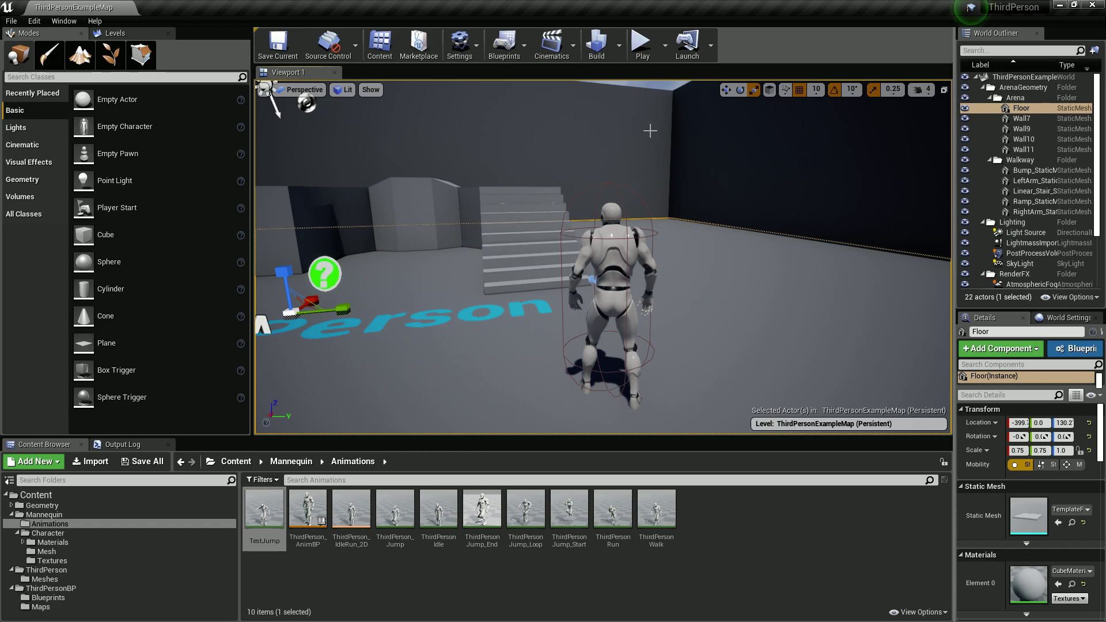
Play the ThirdPerson project's level in the viewport and test the character's jump several times
click(641, 44)
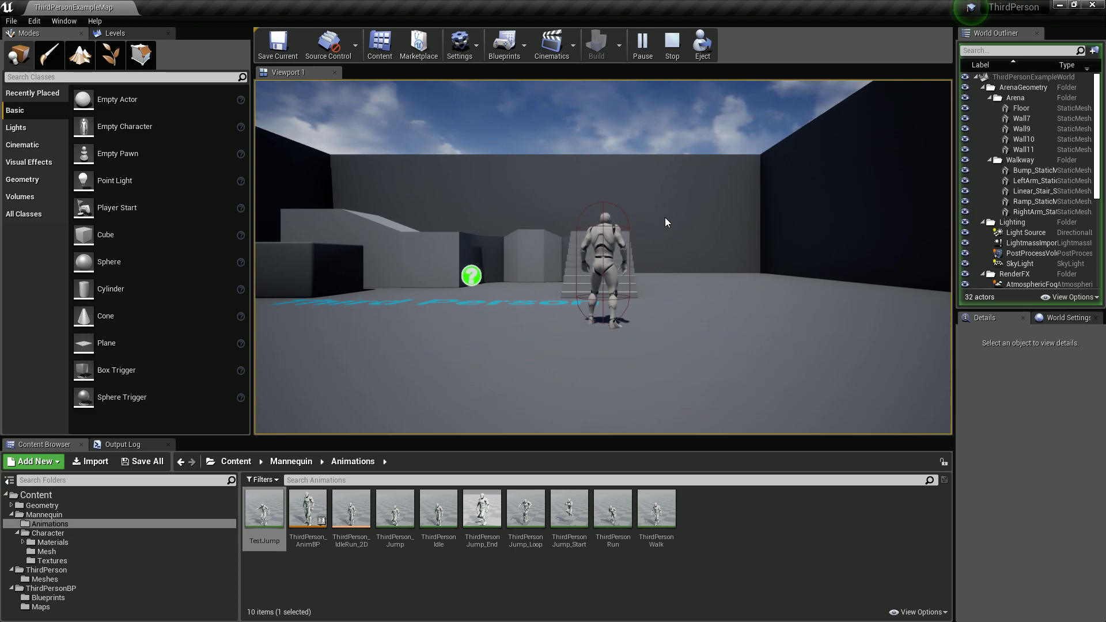
click(669, 215)
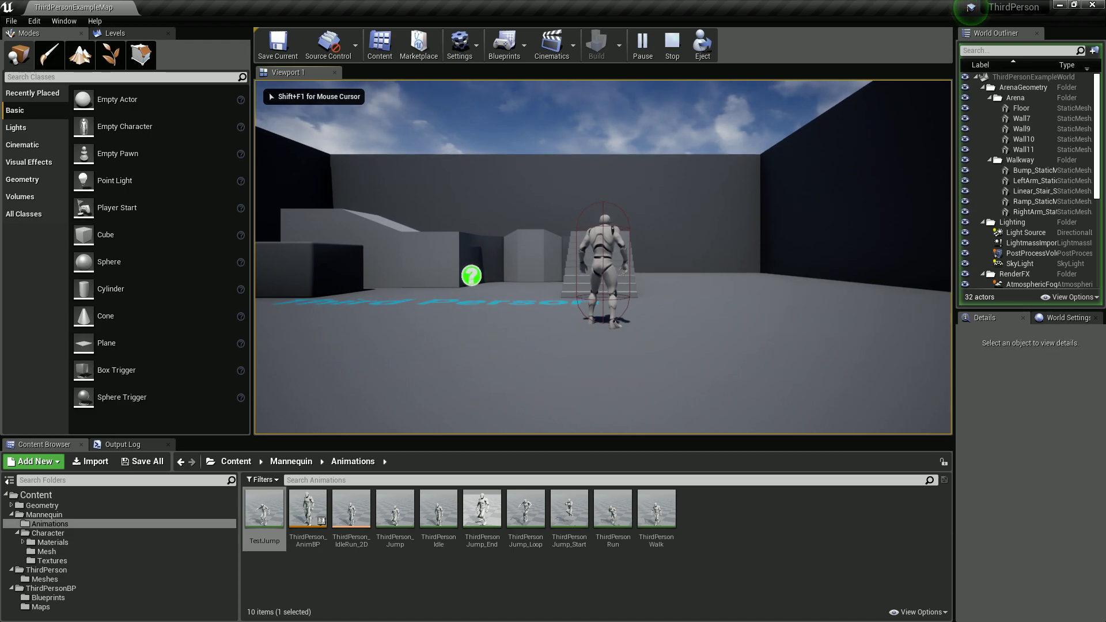
key(space)
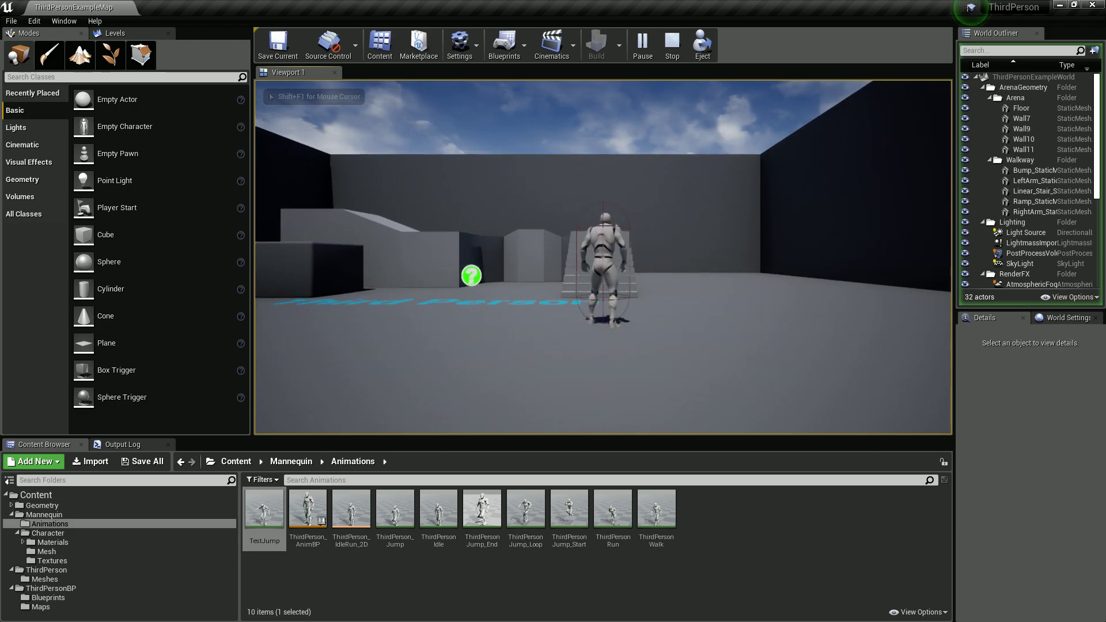
key(space)
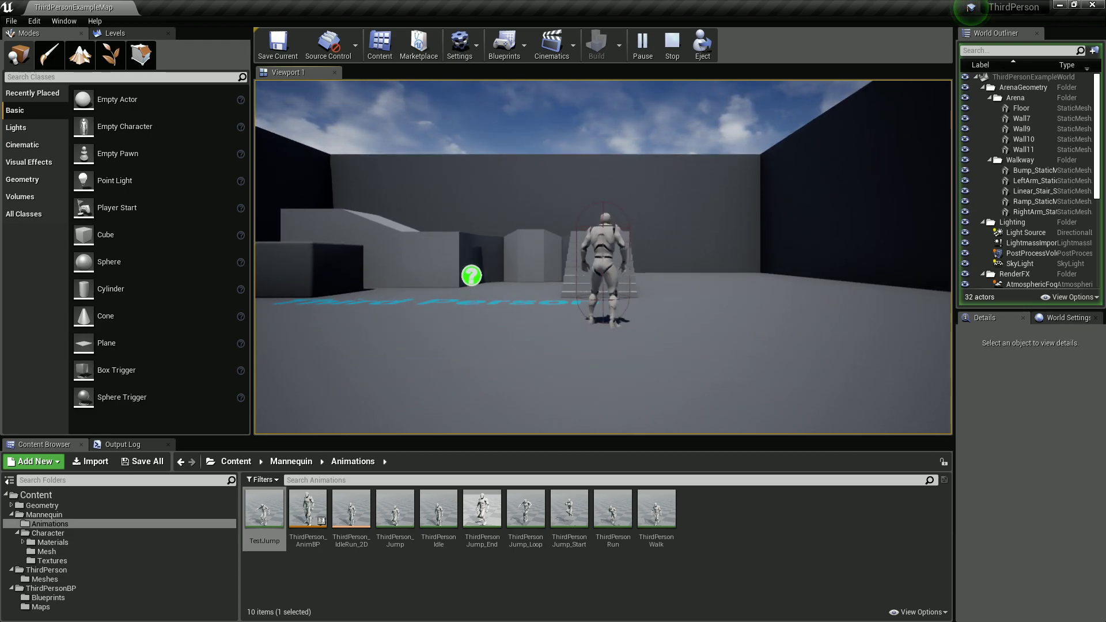
key(space)
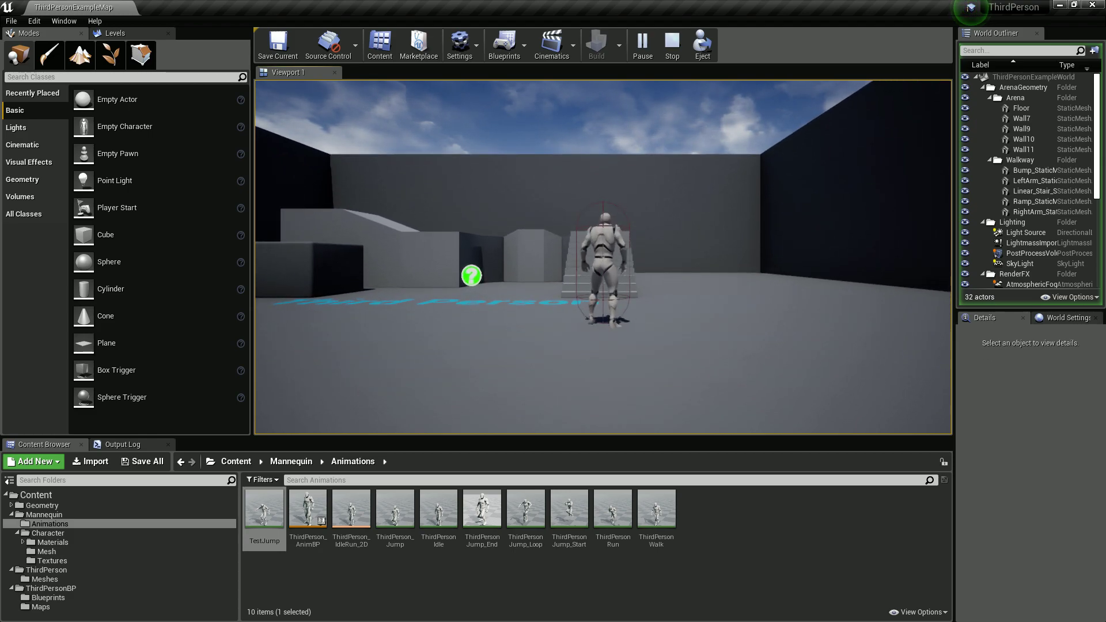
Make the character jump repeatedly on the spot to examine how the jump animation follows the collision capsule from take-off to landing
key(space)
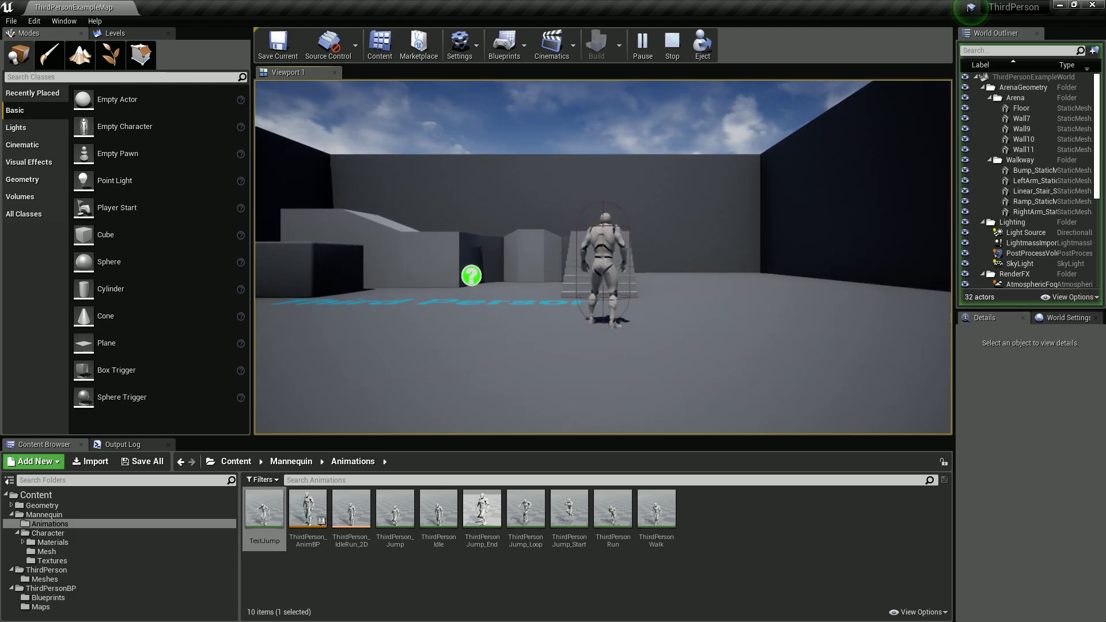
key(space)
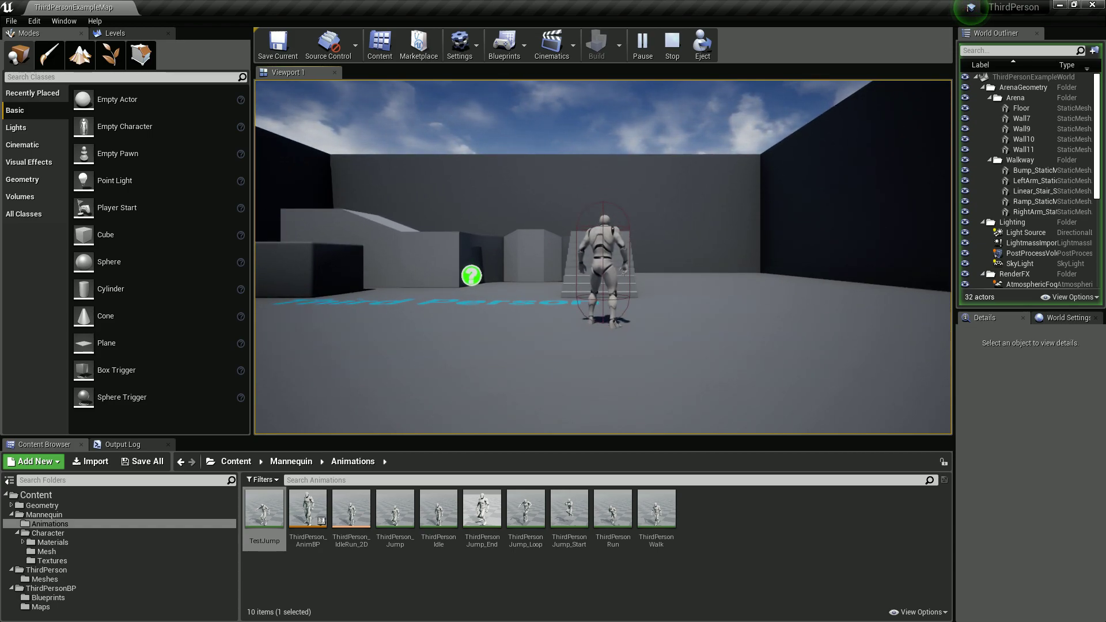
key(space)
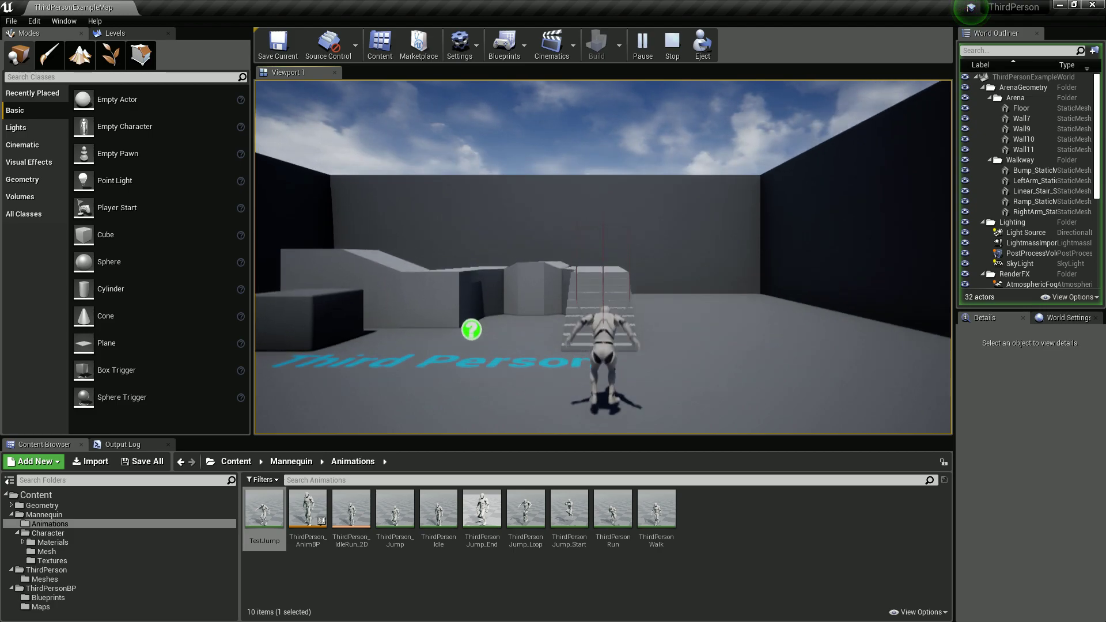
key(space)
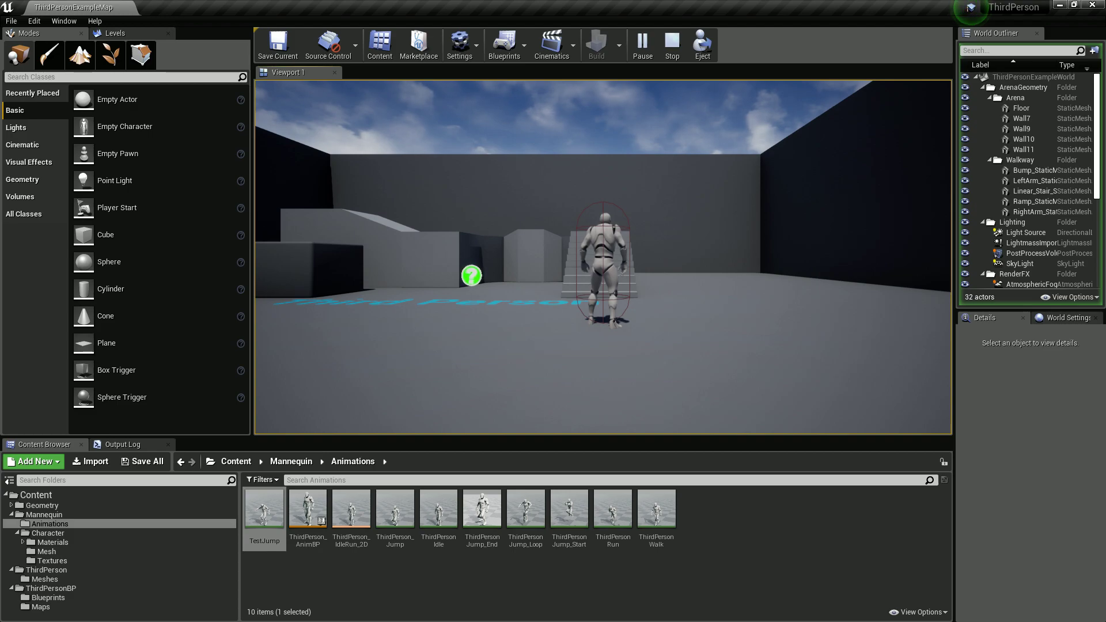
key(space)
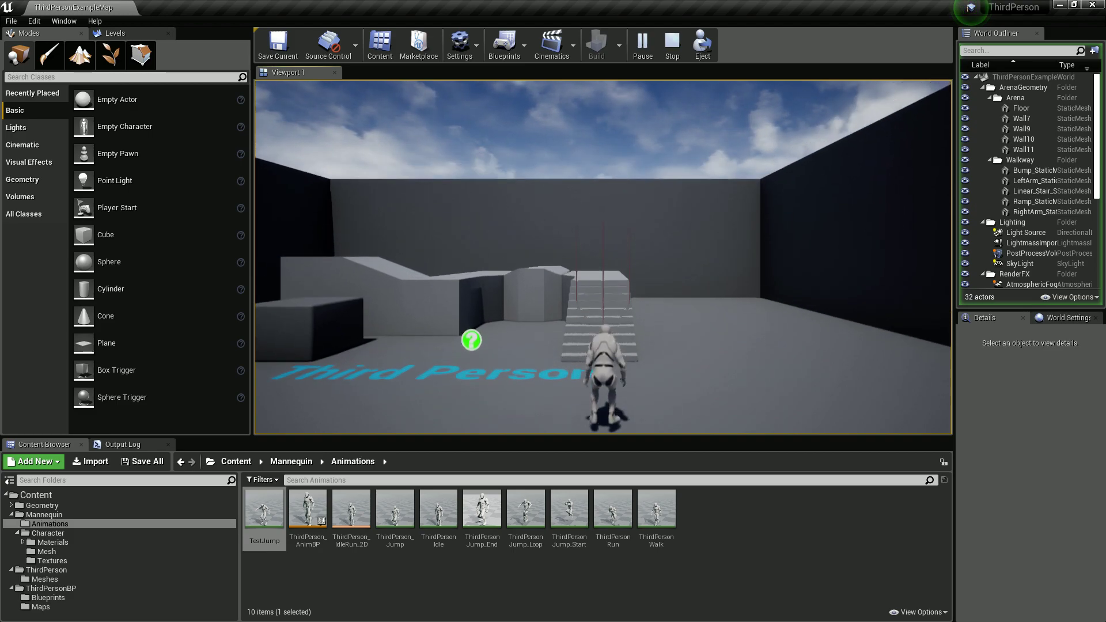
key(space)
key(space)
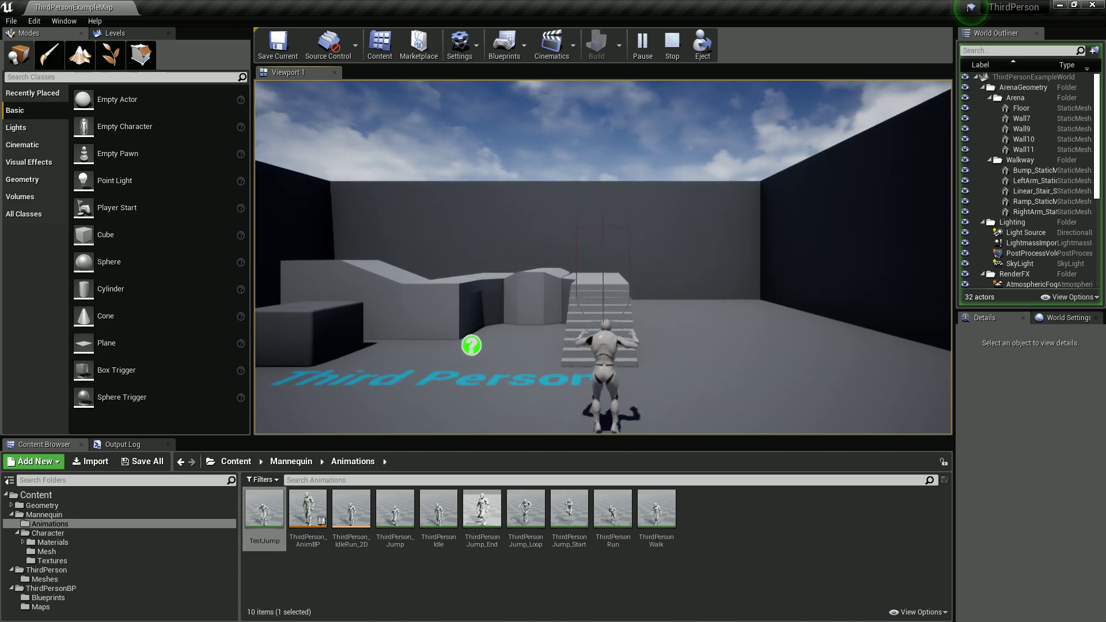
key(space)
key(space)
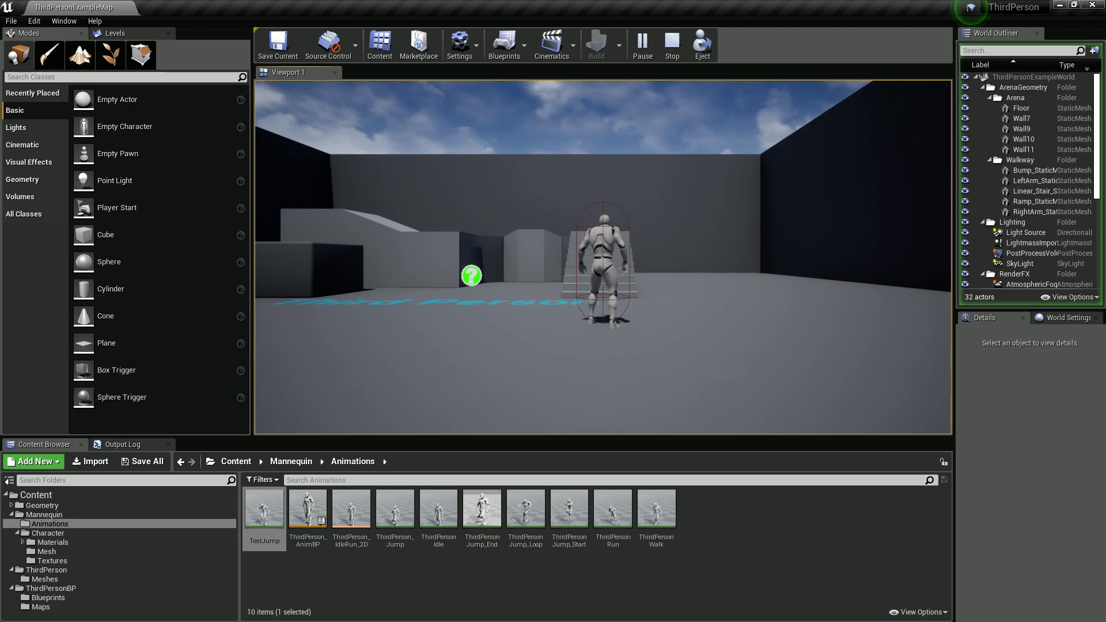
key(space)
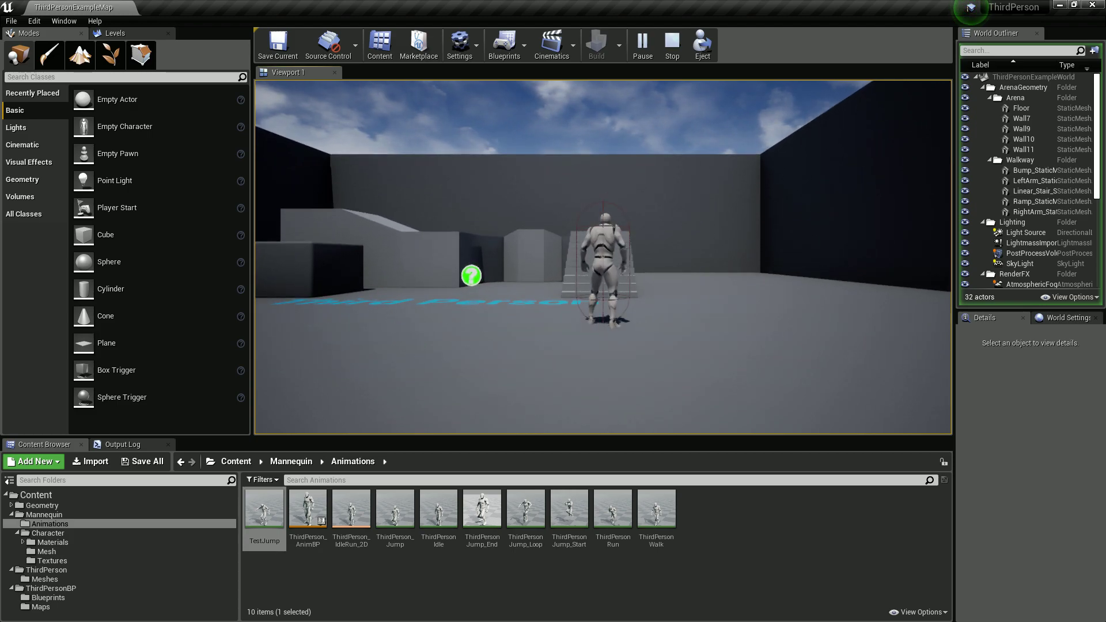
key(space)
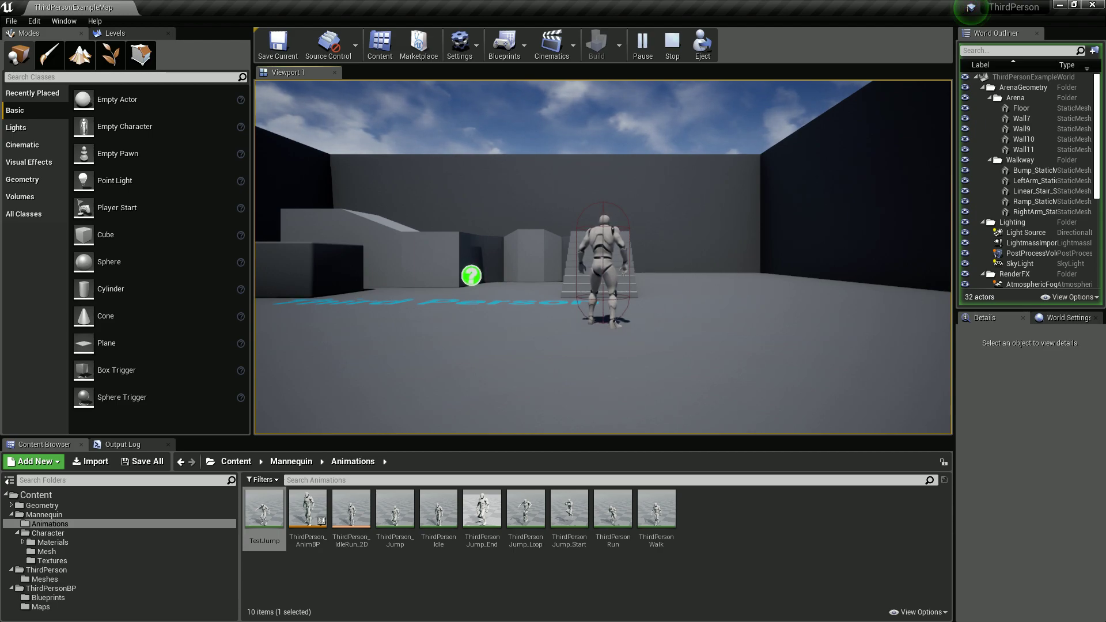
key(space)
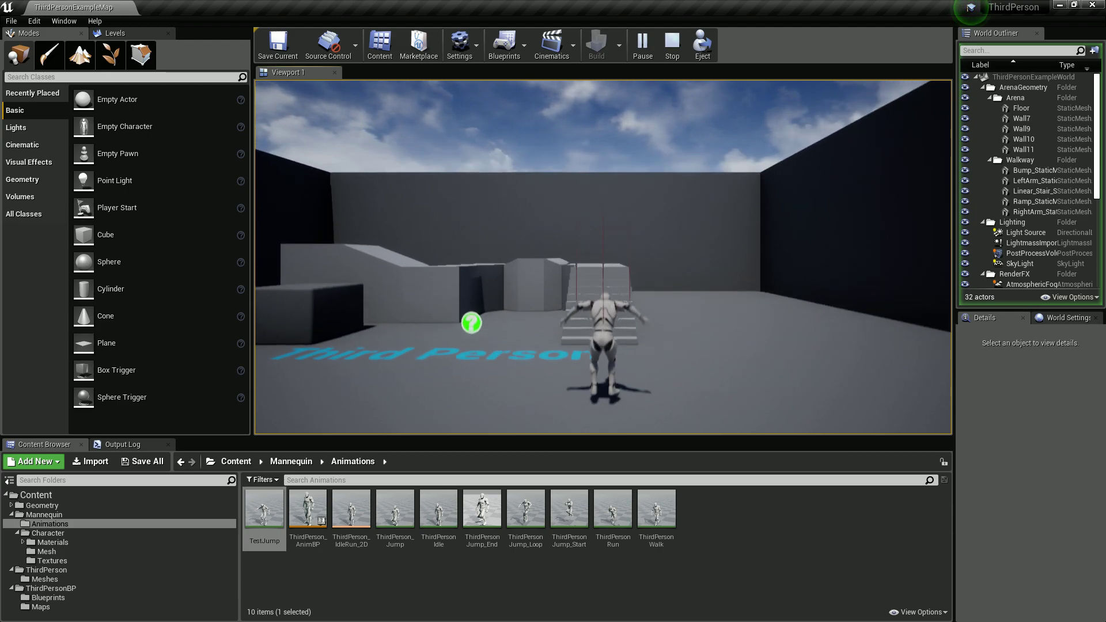
Run the character up the stairs, across the walkway and around the arena with jumps to examine its movement and running jump
key(w)
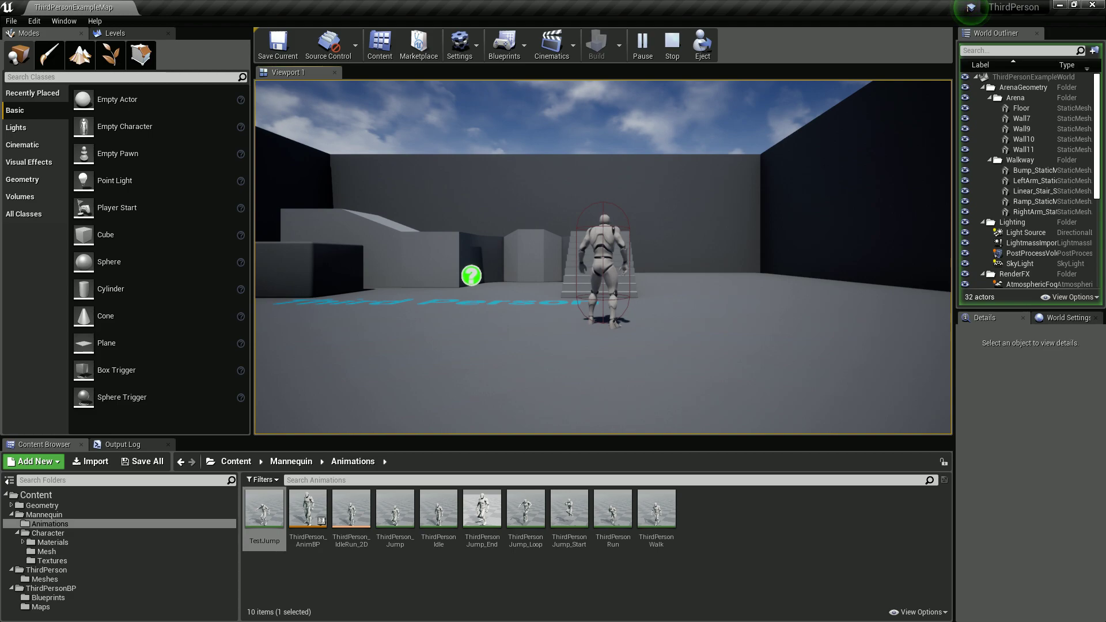
key(w)
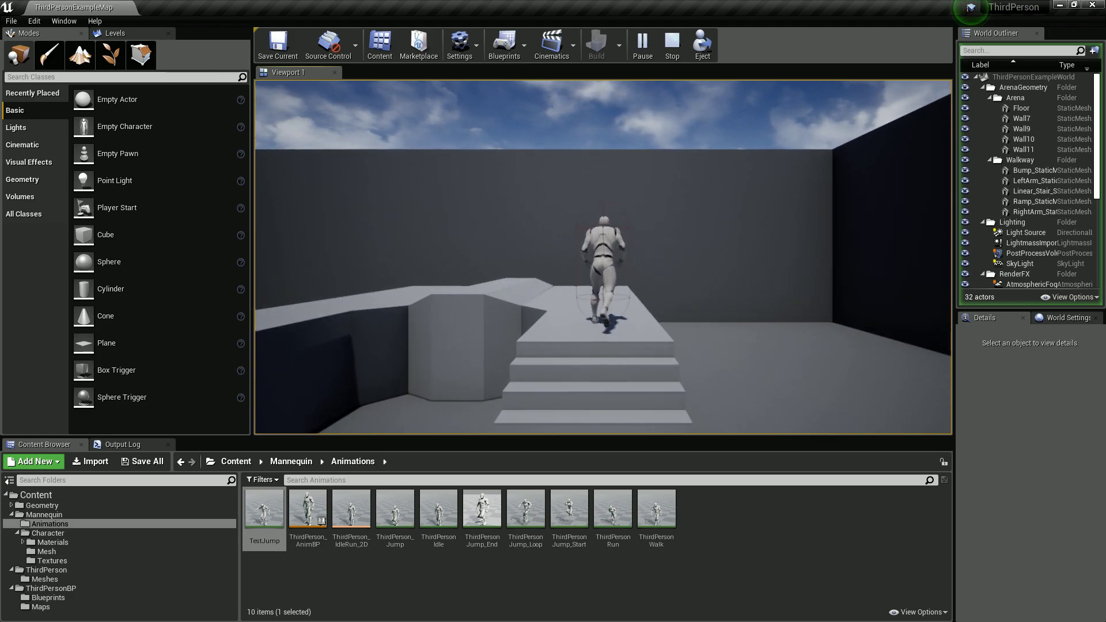
key(s)
key(space)
key(w)
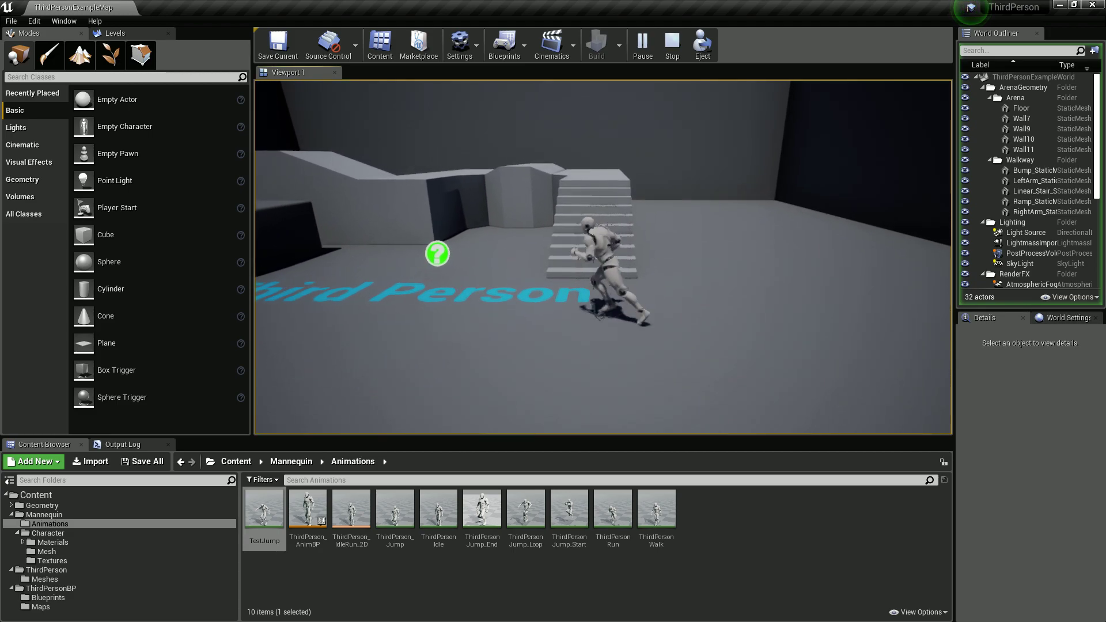
key(space)
key(w)
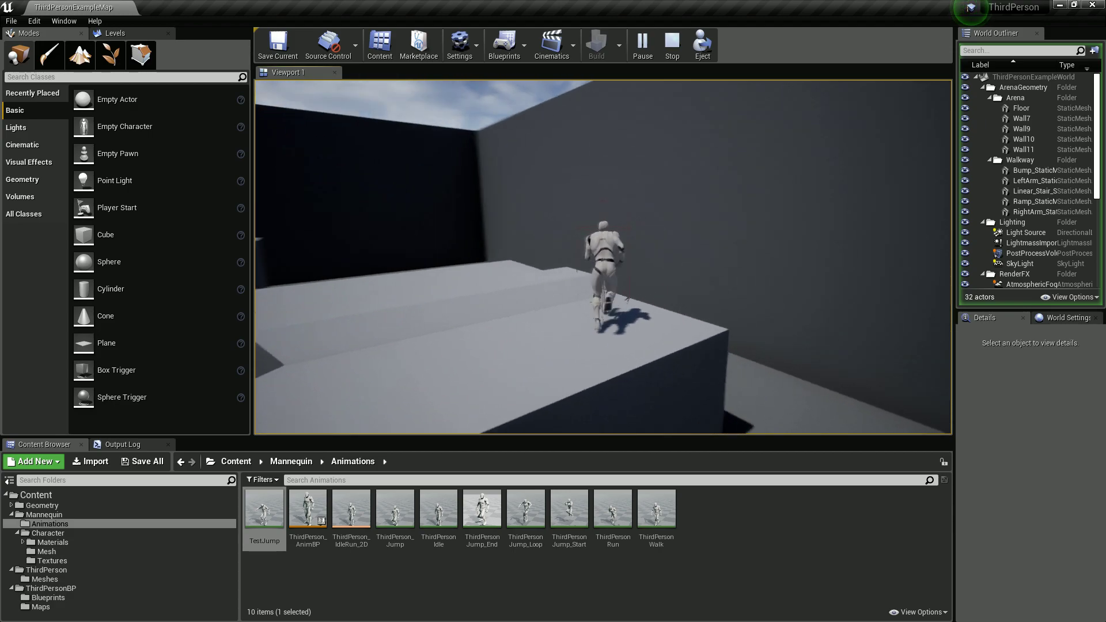
key(w)
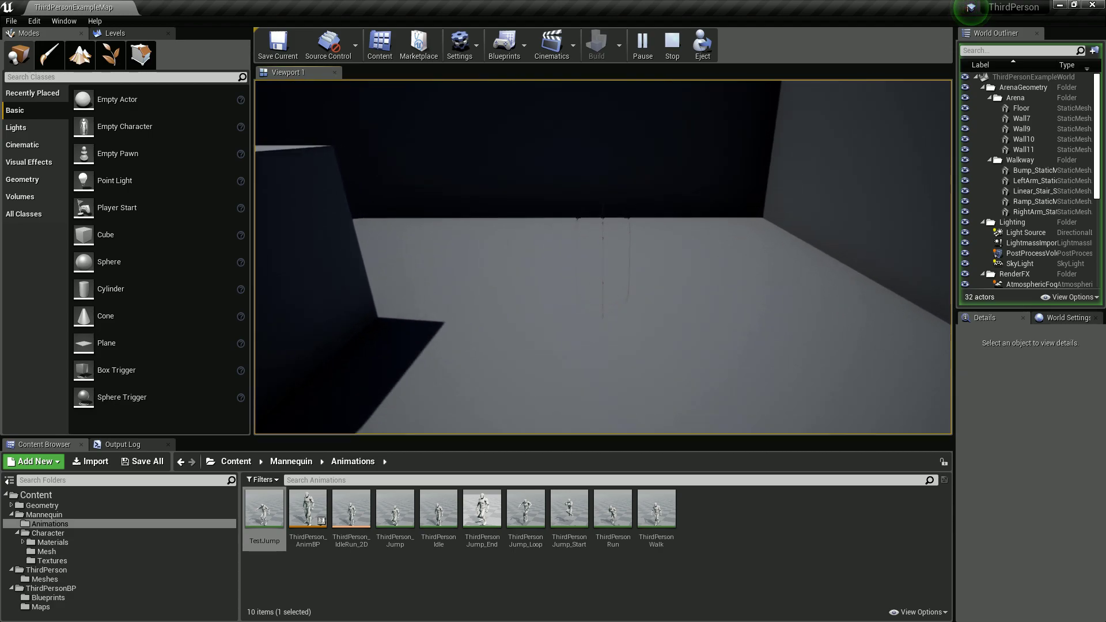
key(w)
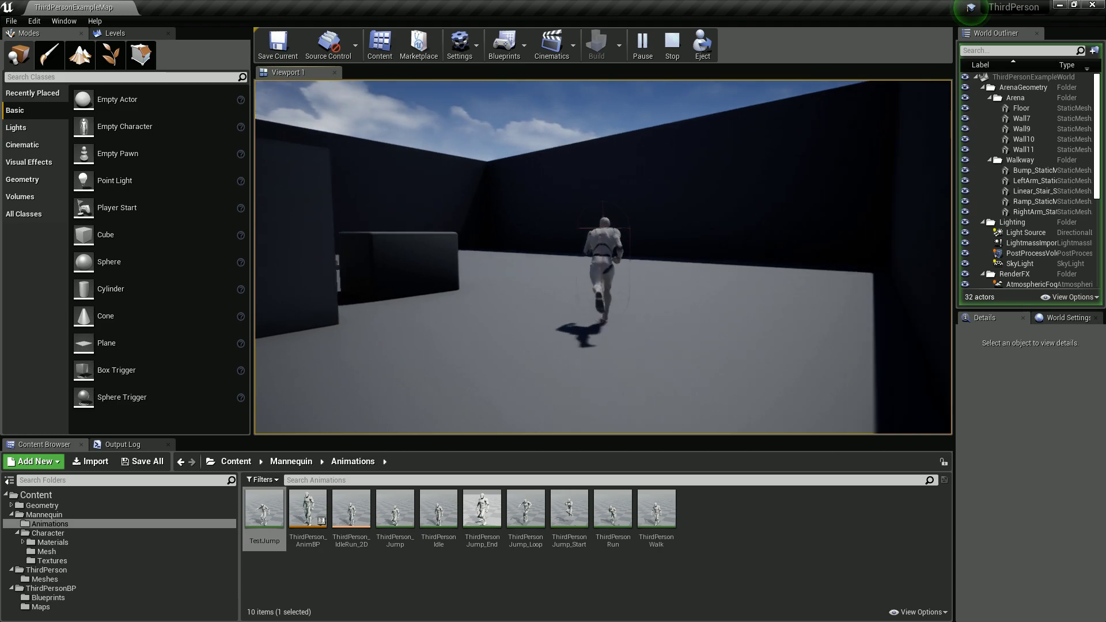
key(w)
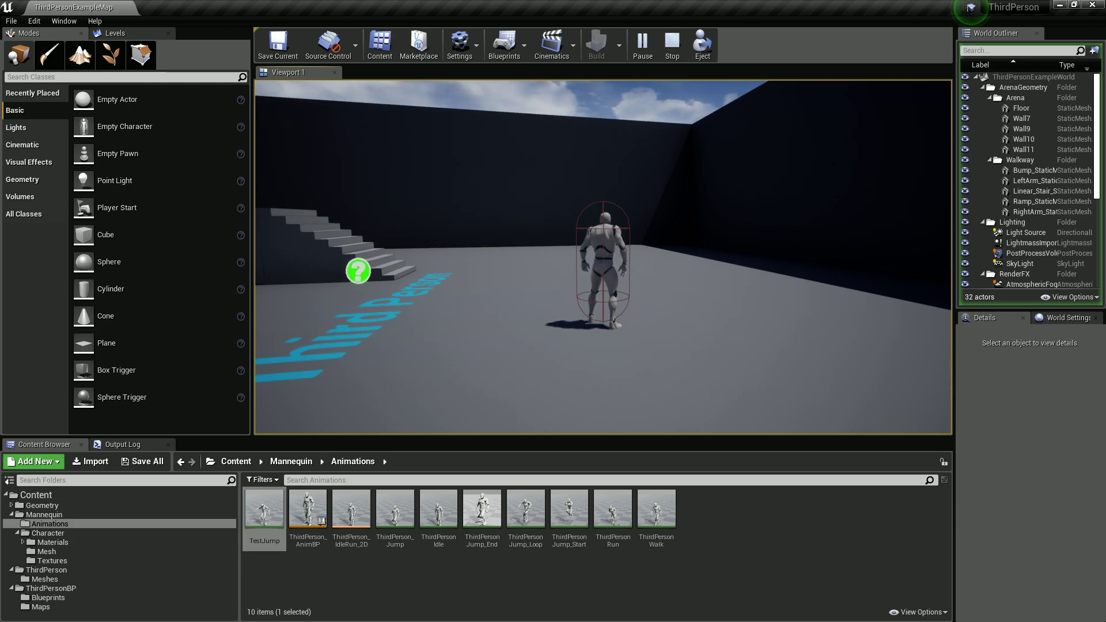
Switch to MotionBuilder, play the TestJump take on the mannequin in an angled side view and return to the first frame
key(shift+F1)
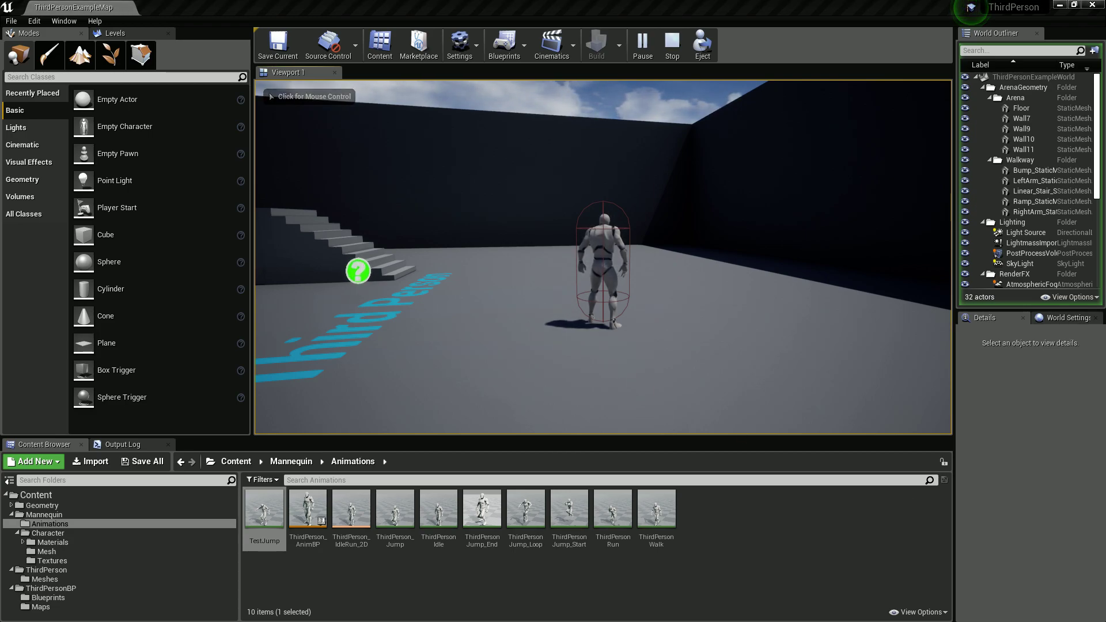
click(539, 345)
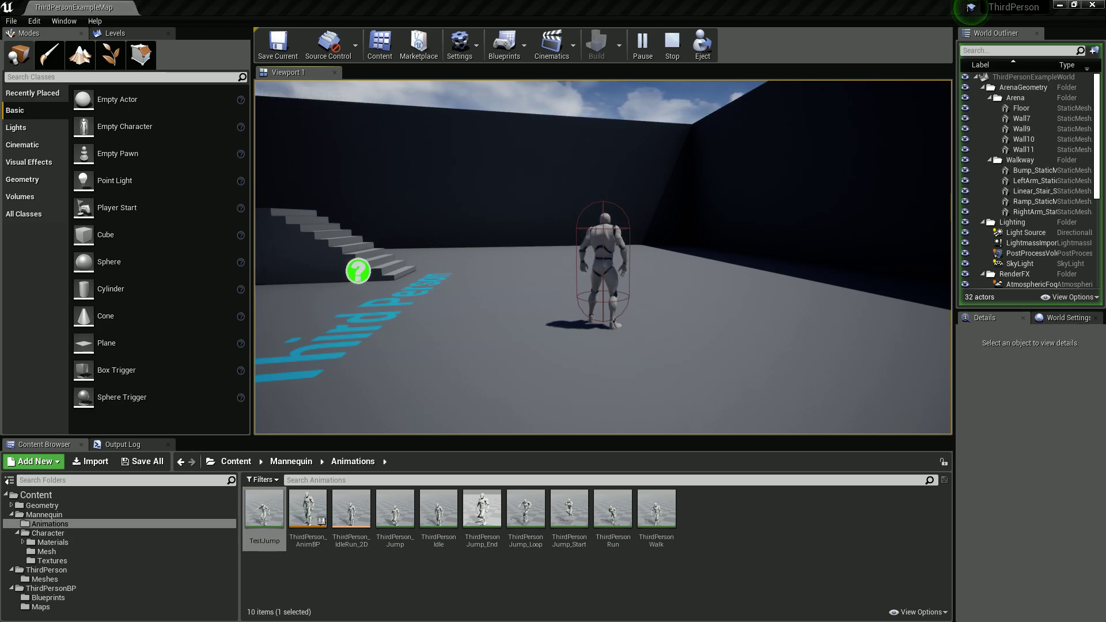
key(alt+Tab)
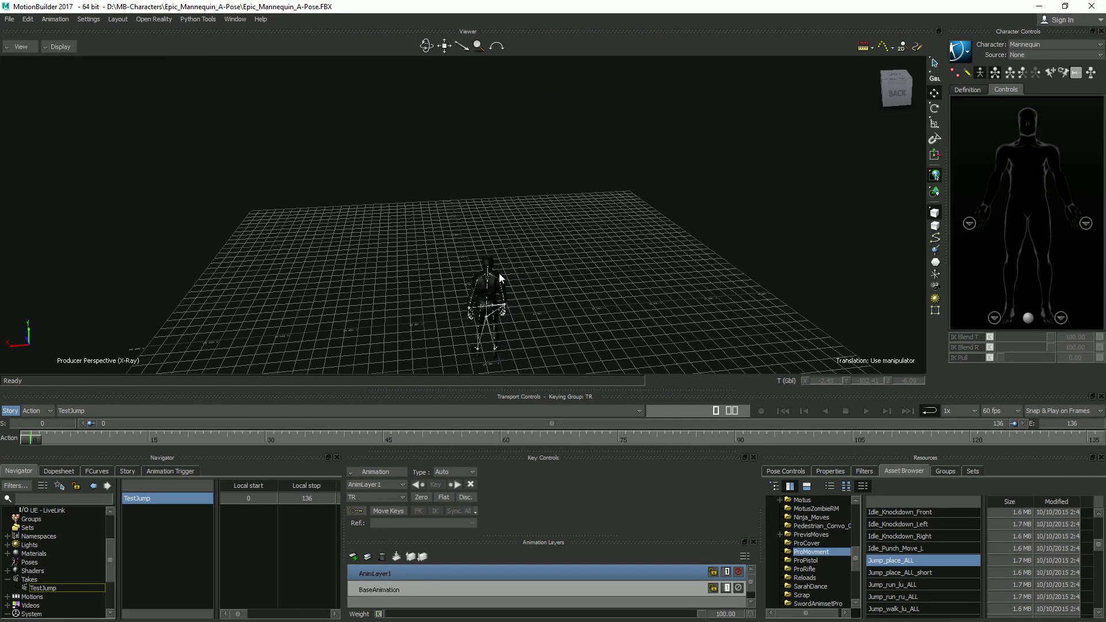
drag(501, 281, 839, 227)
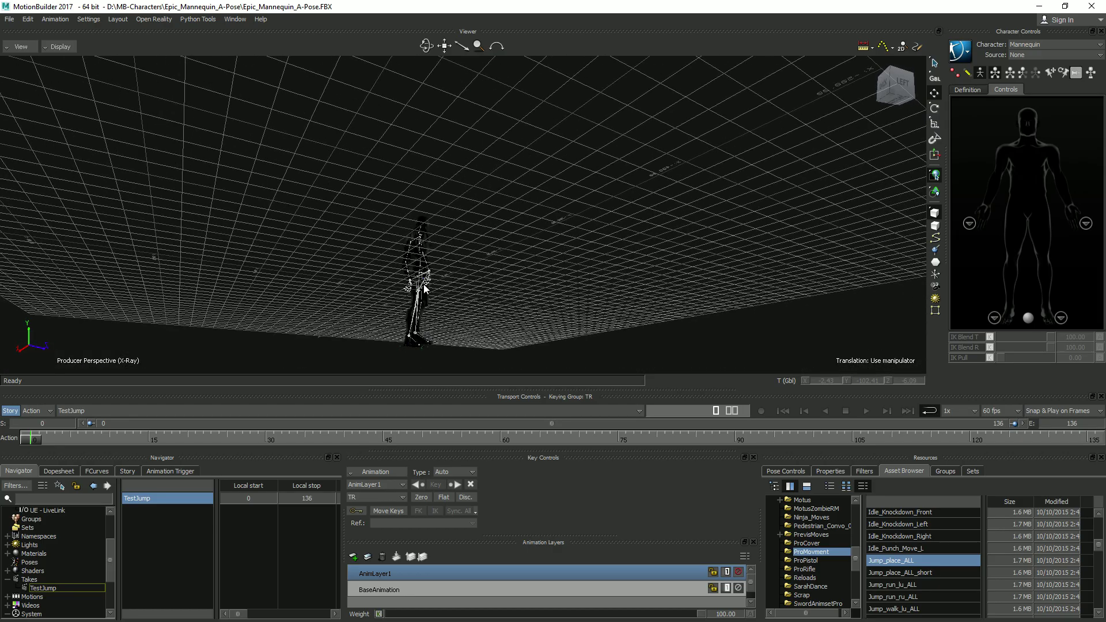
mouse_move(424, 285)
ctrl+shift+mouse_down()
mouse_move(403, 306)
mouse_move(464, 319)
mouse_move(424, 295)
ctrl+shift+mouse_up()
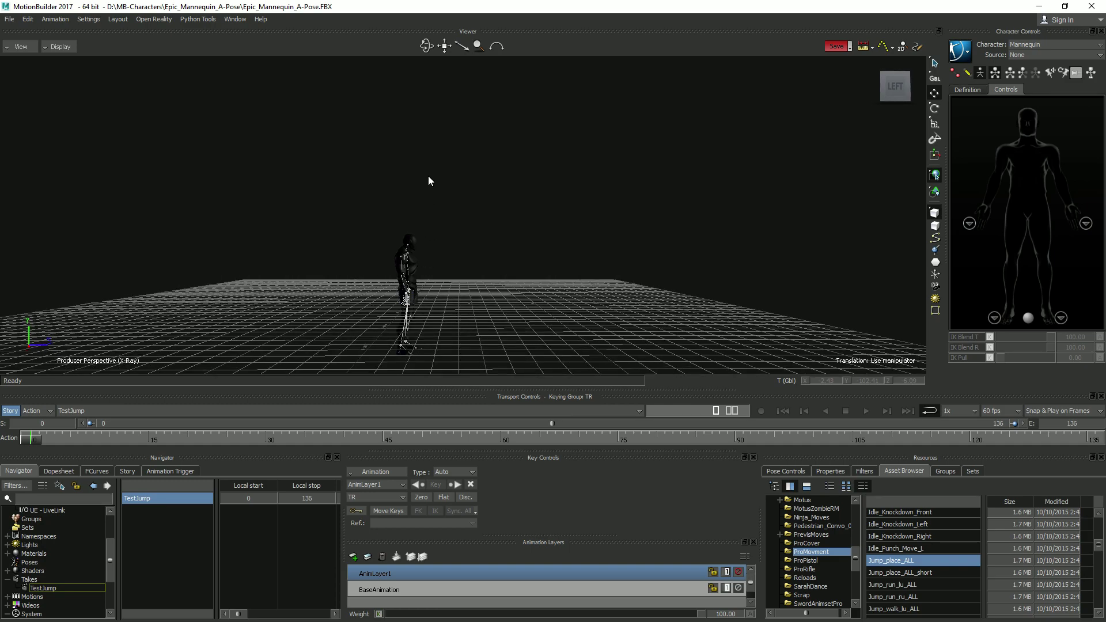
drag(484, 284, 443, 285)
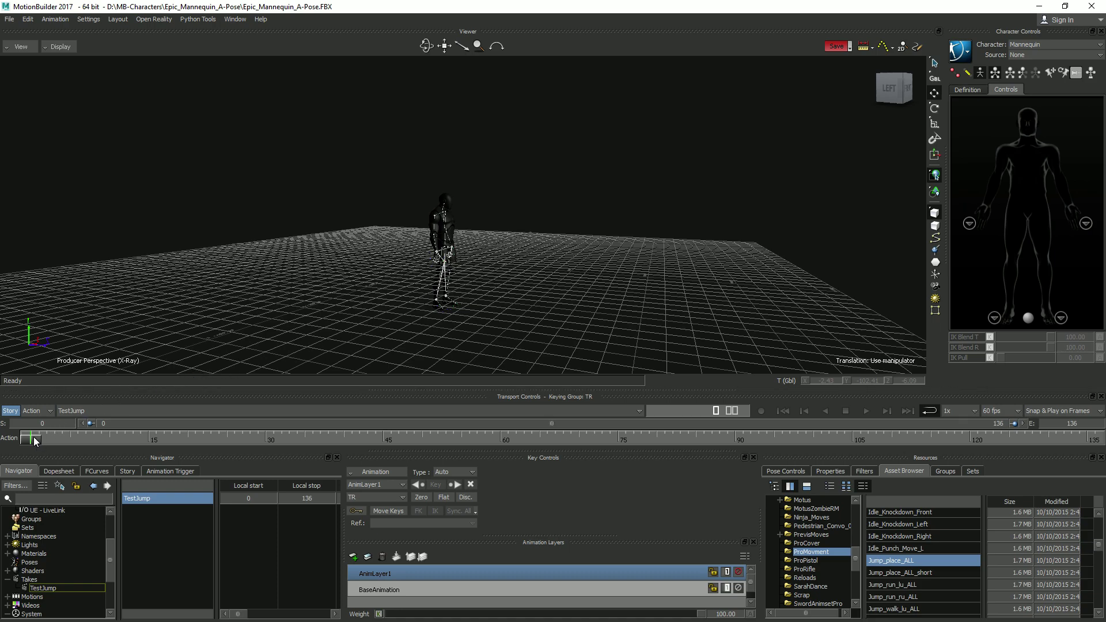
drag(34, 437, 3, 457)
click(866, 411)
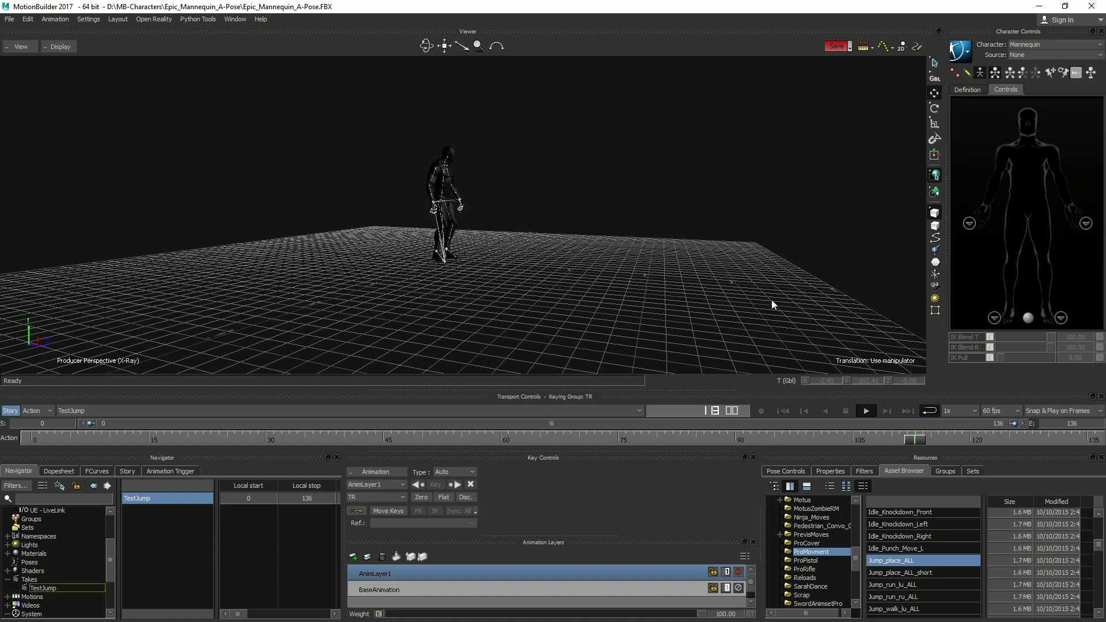
click(783, 412)
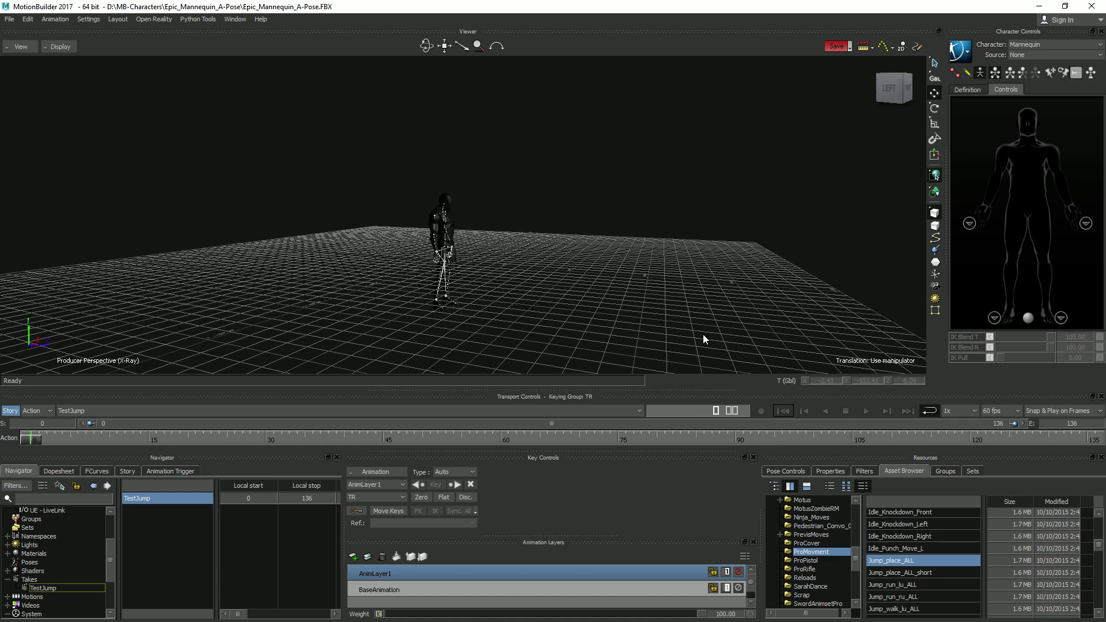